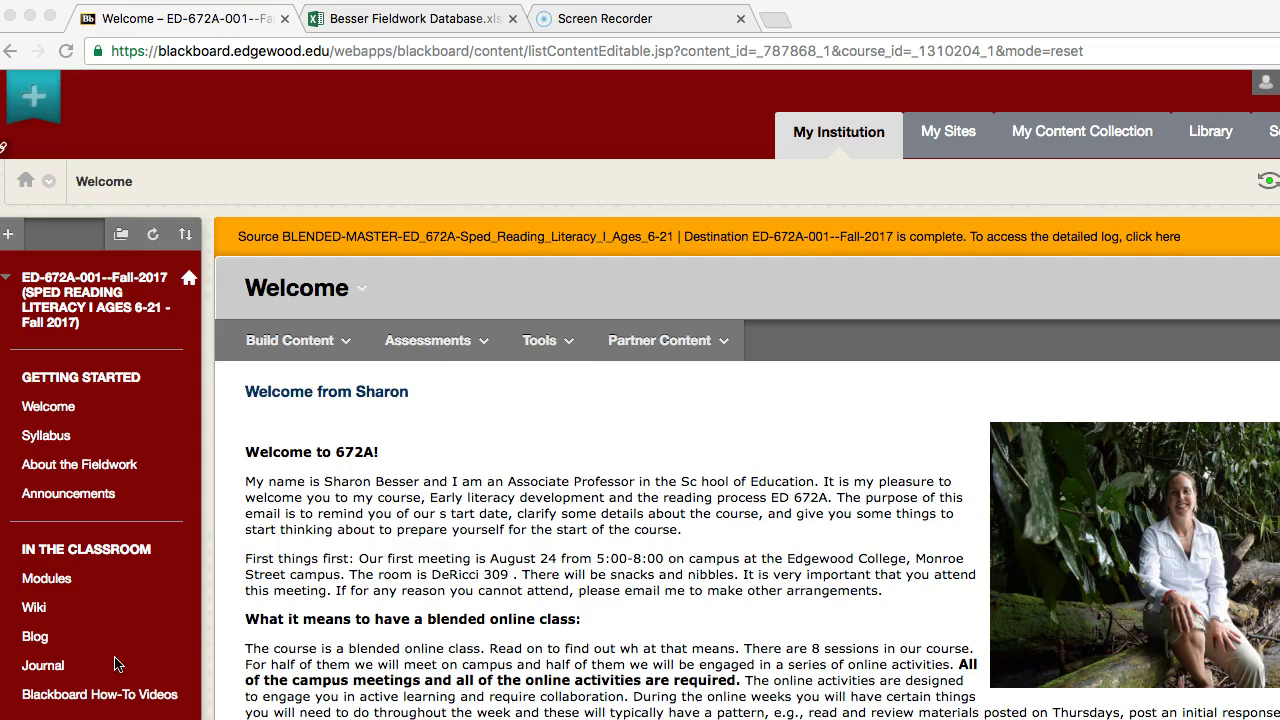
# Open Module 2: August 31 - What is Reading? (Online) from the course's modules.
pyautogui.click(47, 580)
pyautogui.click(47, 580)
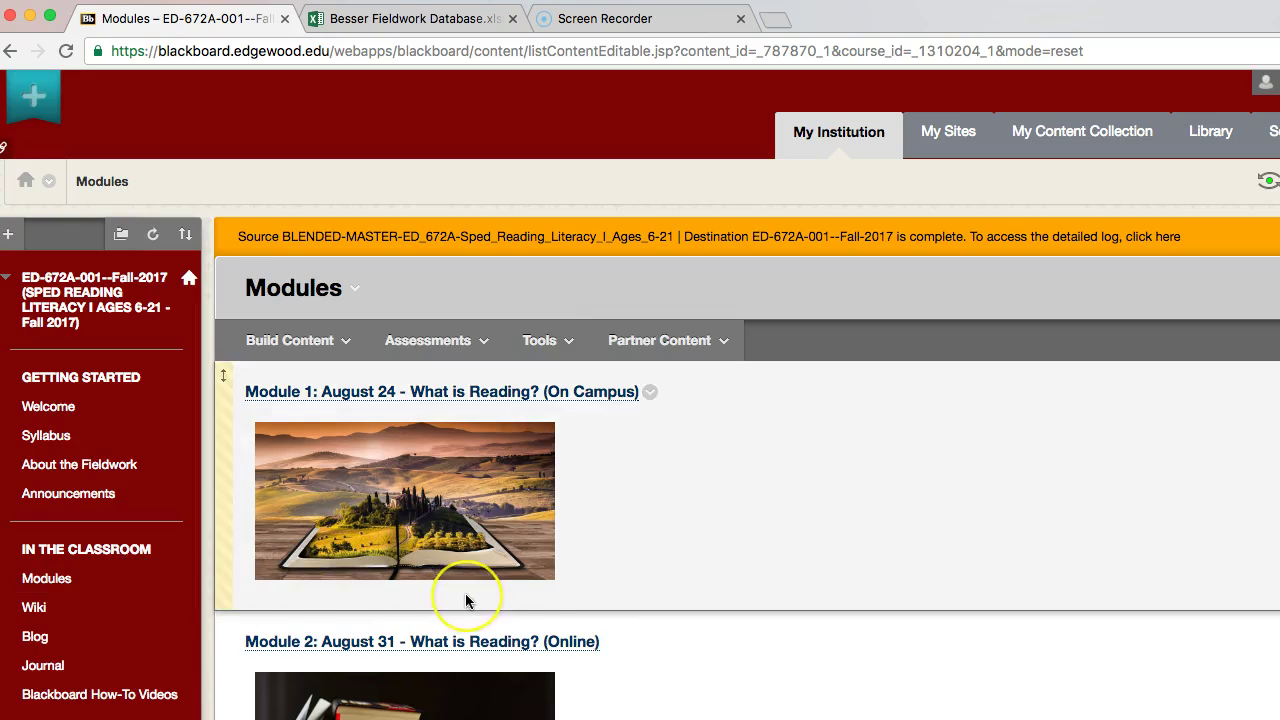
pyautogui.scroll(-4, 465, 598)
pyautogui.click(445, 455)
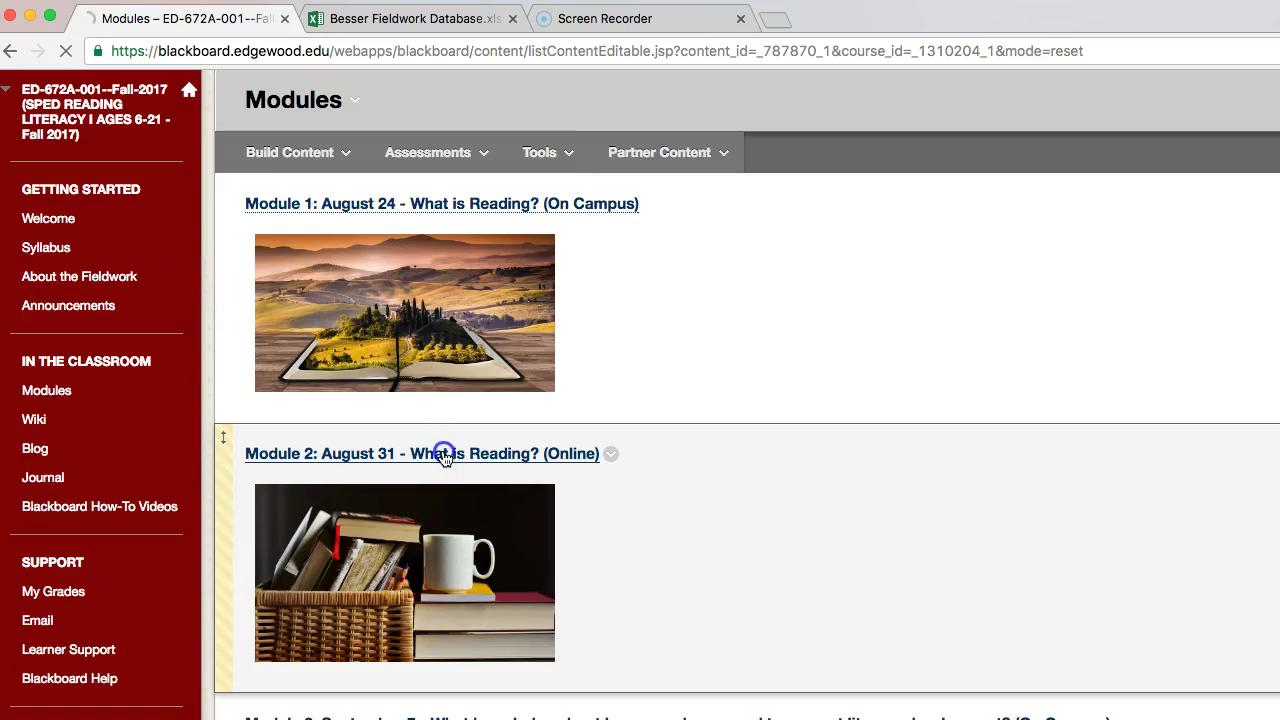
# Open the PhARP - Examiner's manual from the module's readings, look through the PDF and close it.
pyautogui.scroll(-10, 452, 522)
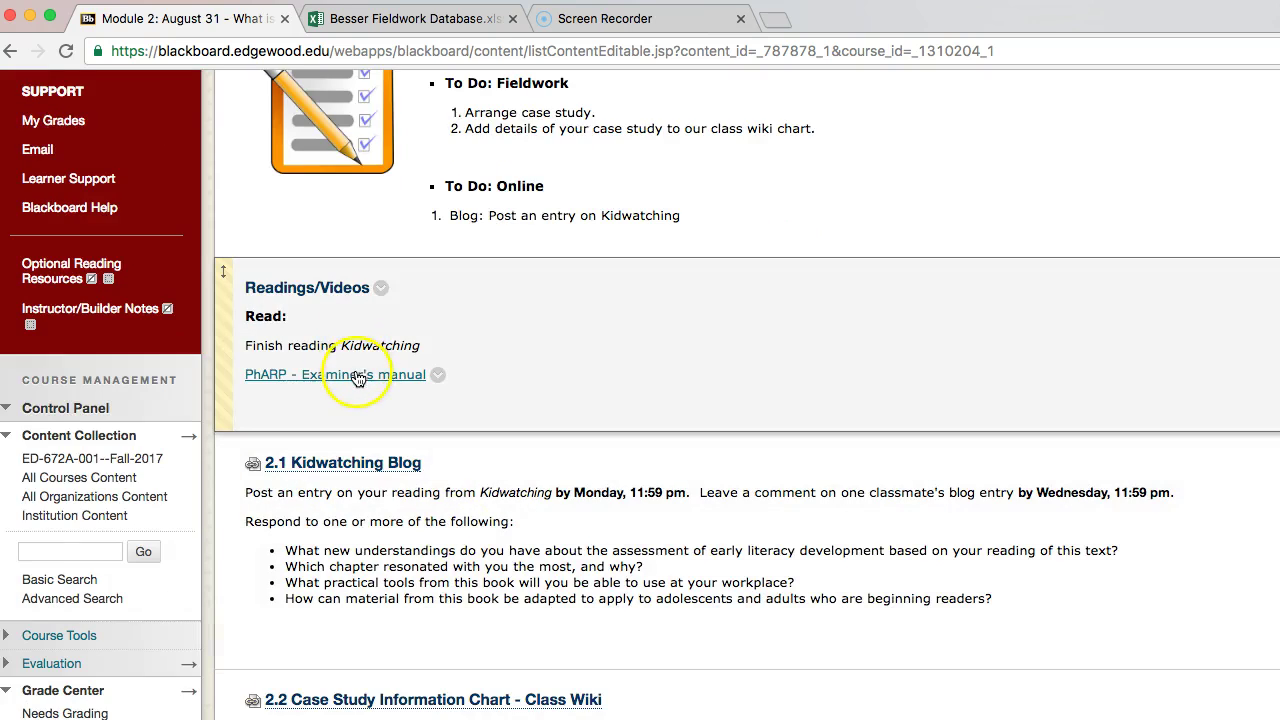
pyautogui.click(357, 376)
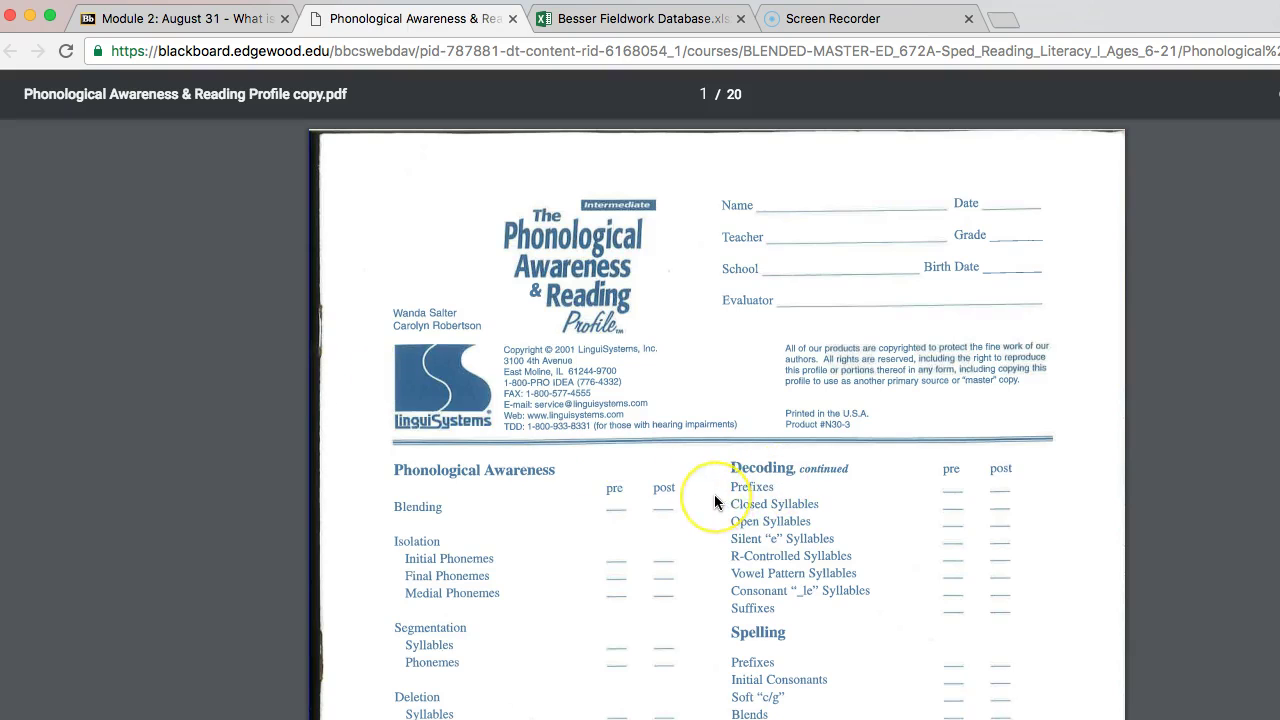
pyautogui.scroll(-10, 714, 494)
pyautogui.scroll(10, 714, 494)
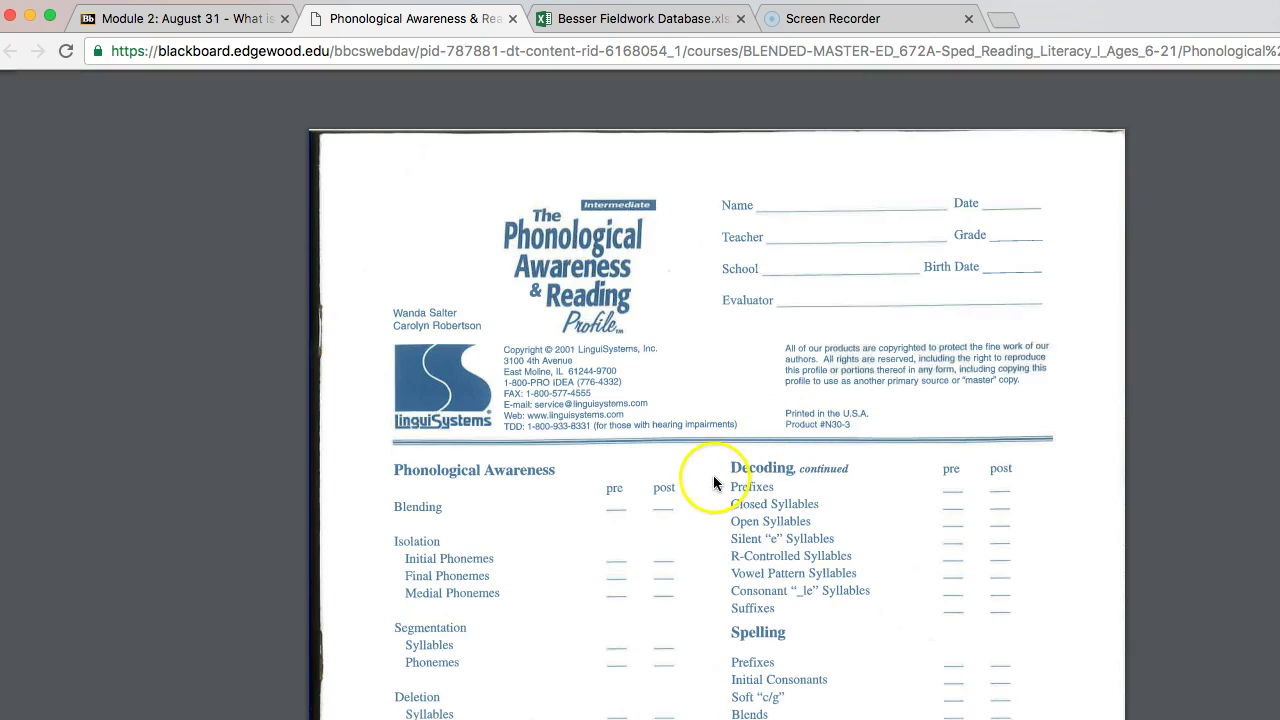
pyautogui.click(517, 18)
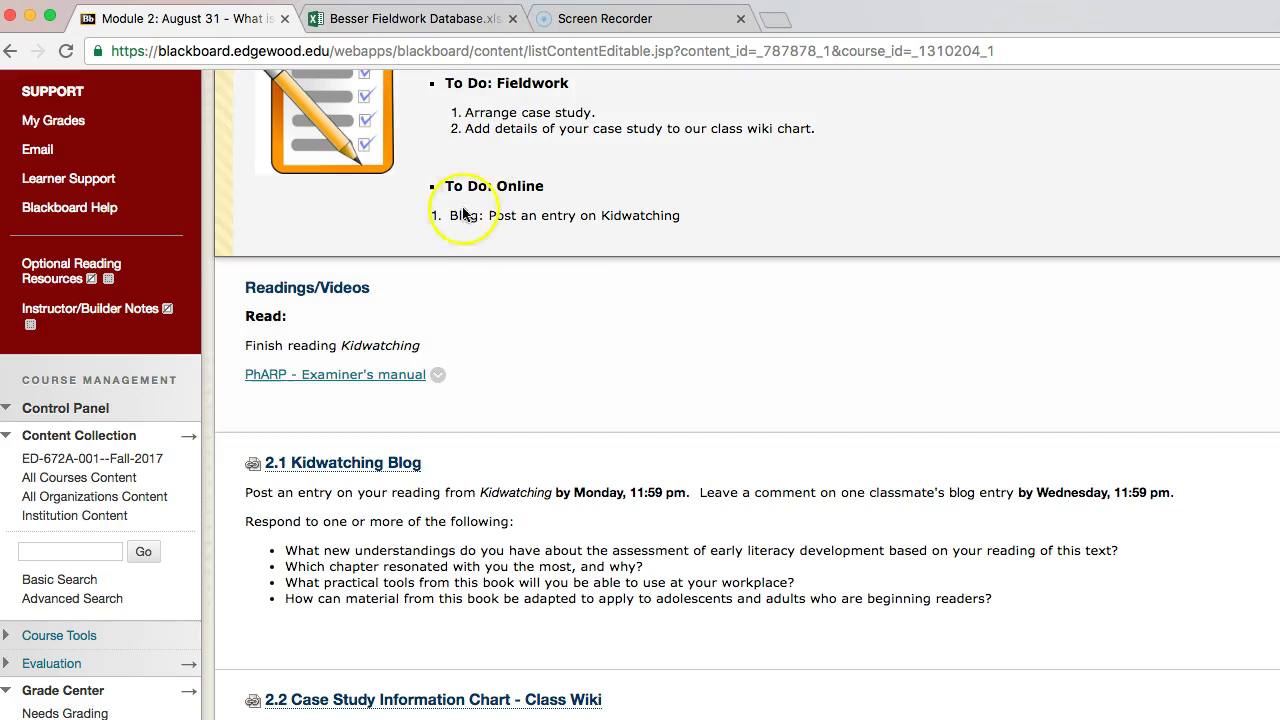
# Open the Fieldwork Database workbook from the course's About the Fieldwork page.
pyautogui.scroll(5, 374, 348)
pyautogui.scroll(-1, 374, 349)
pyautogui.scroll(5, 374, 348)
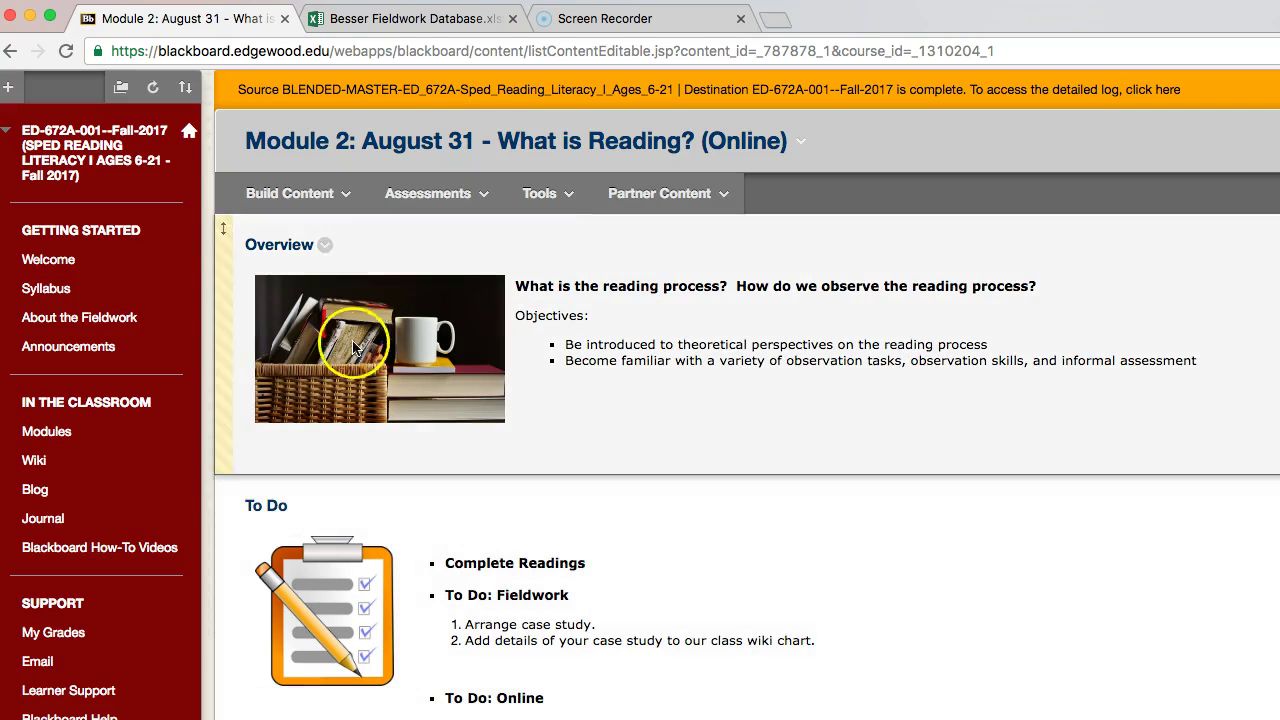
pyautogui.click(53, 260)
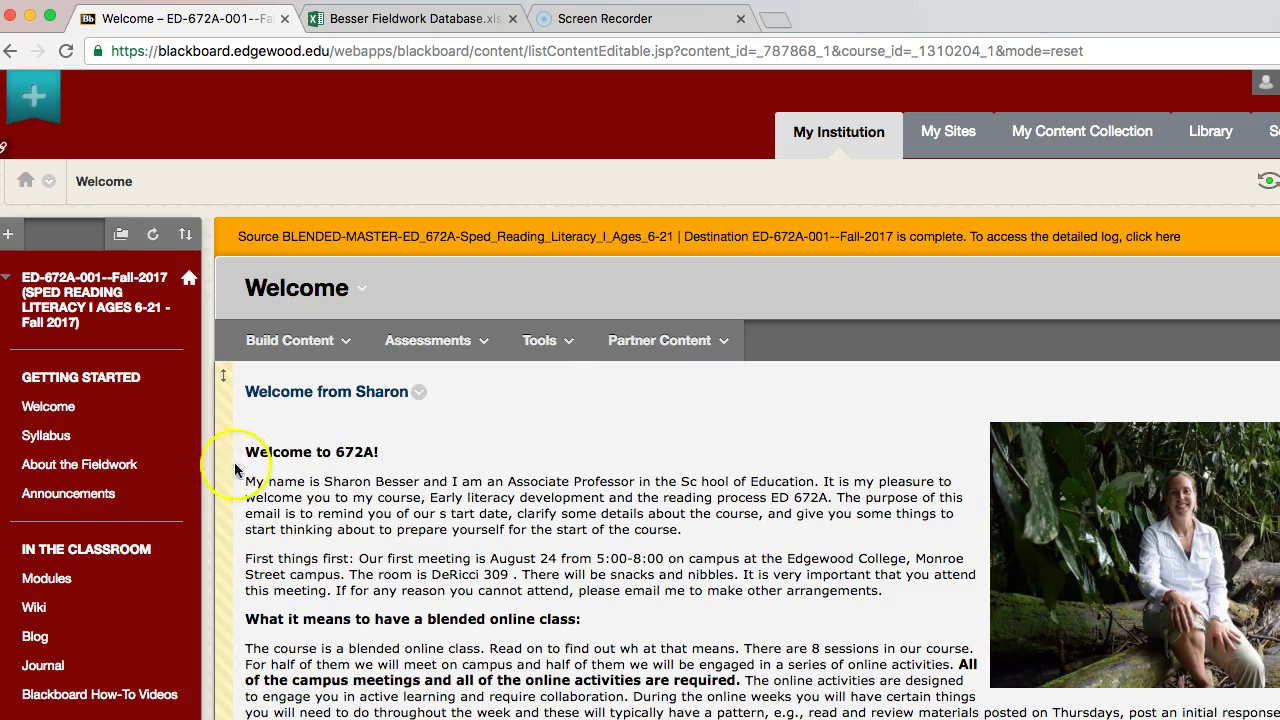
pyautogui.click(104, 470)
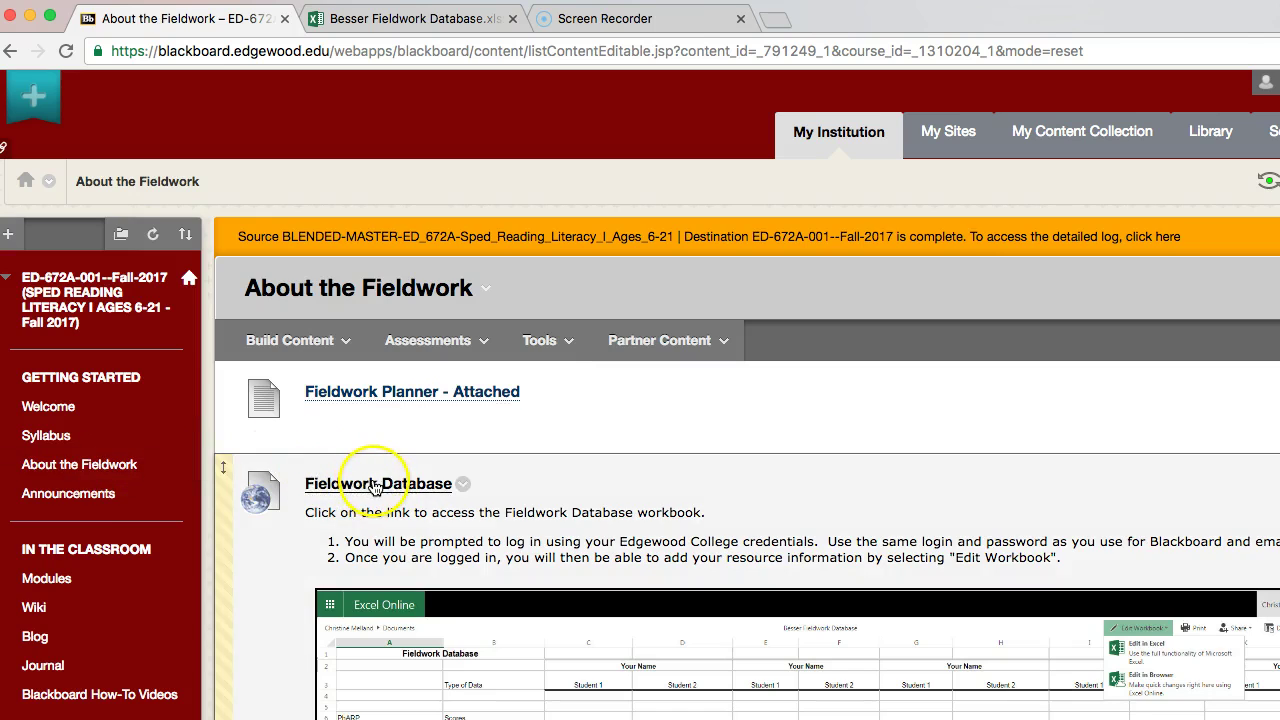
pyautogui.click(375, 484)
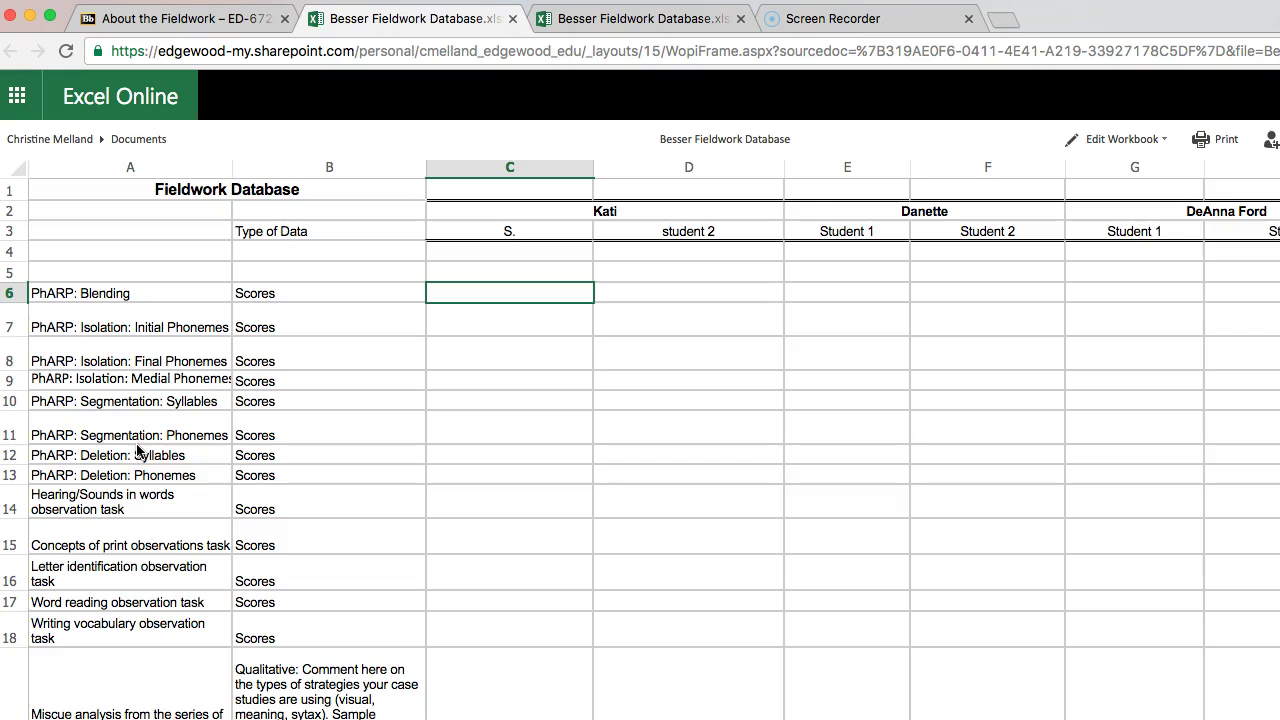
# Review the assessment rows and their data types, from the PhARP subtests down to the optional other assessments.
pyautogui.scroll(-1, 138, 451)
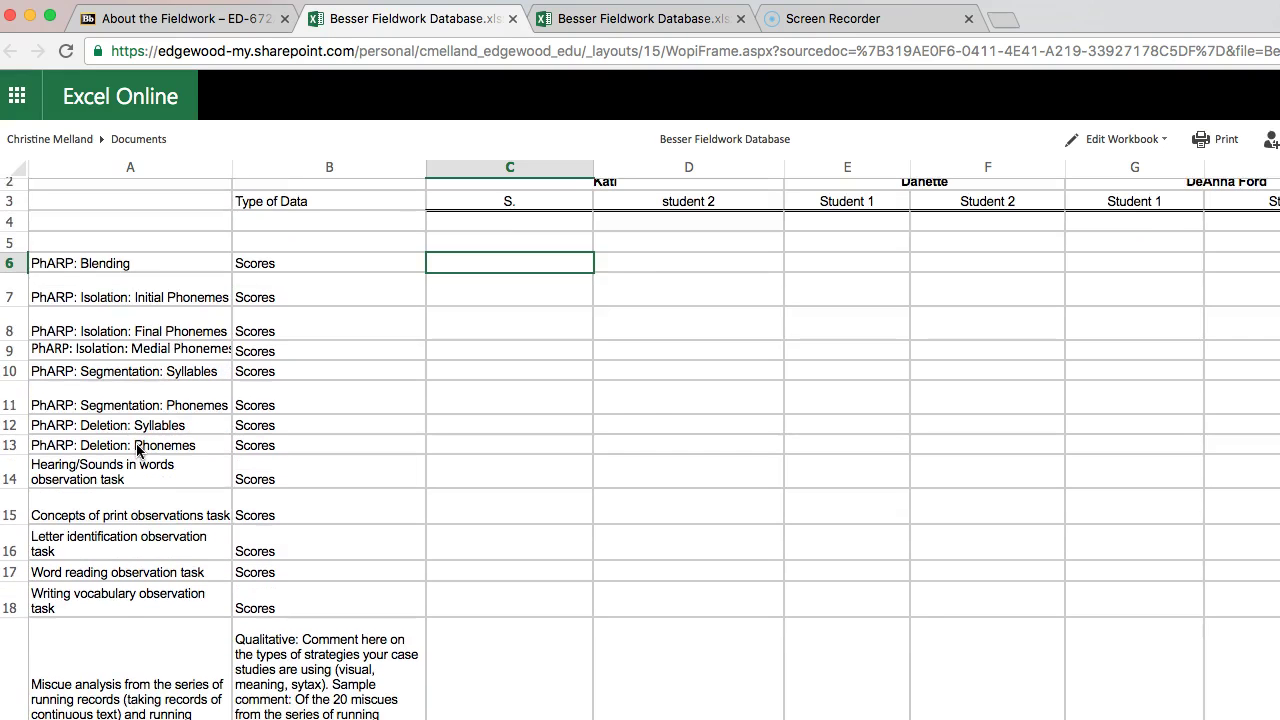
pyautogui.scroll(-1, 138, 451)
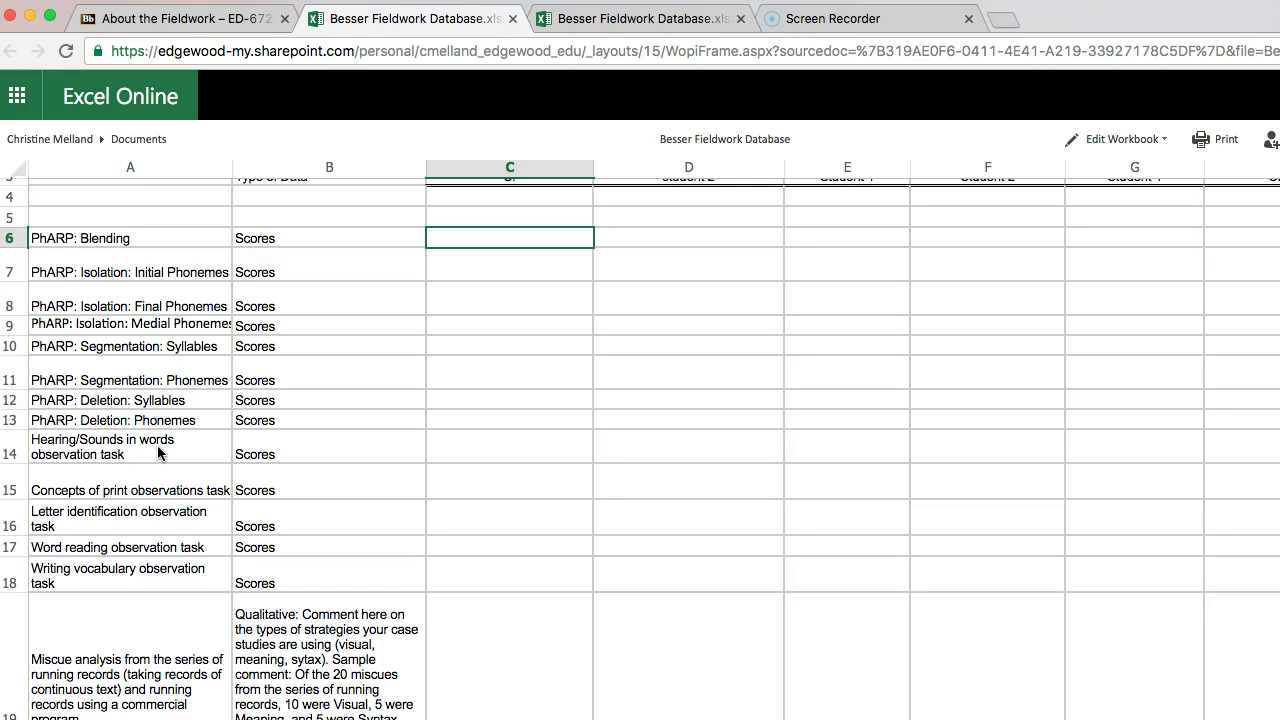
pyautogui.scroll(-3, 155, 475)
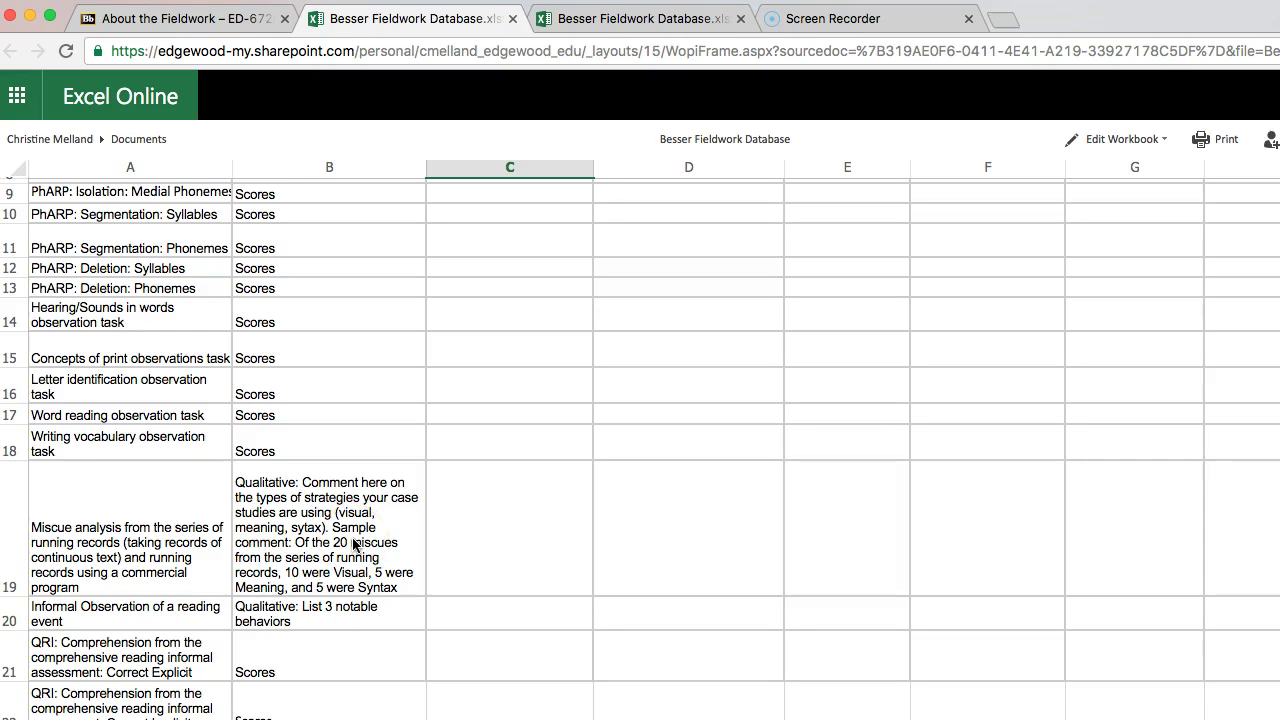
pyautogui.scroll(-5, 353, 543)
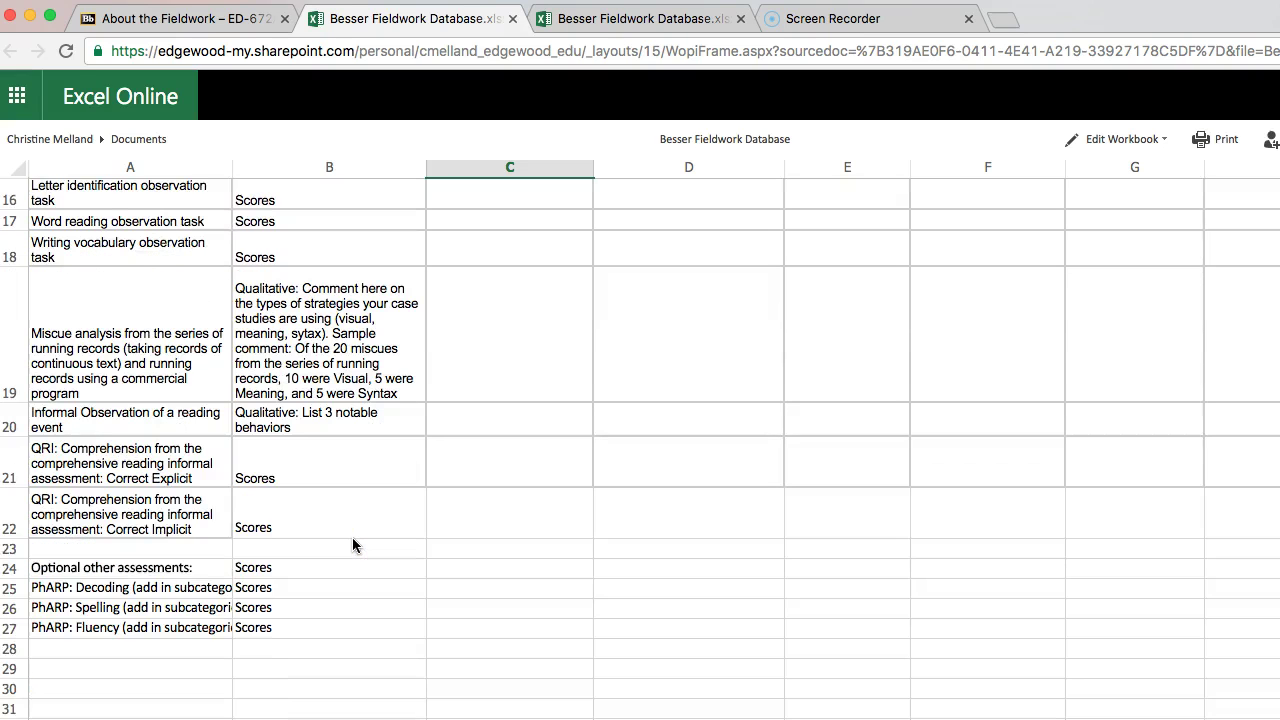
pyautogui.scroll(-1, 353, 543)
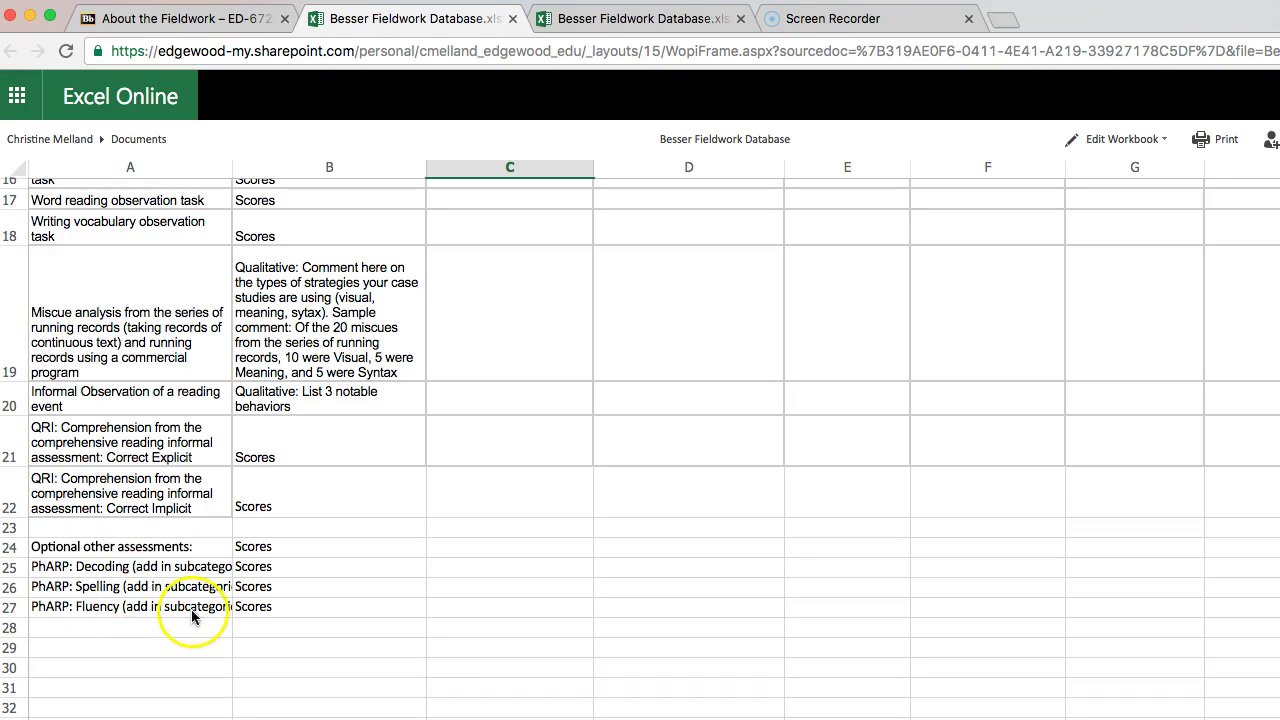
pyautogui.click(55, 648)
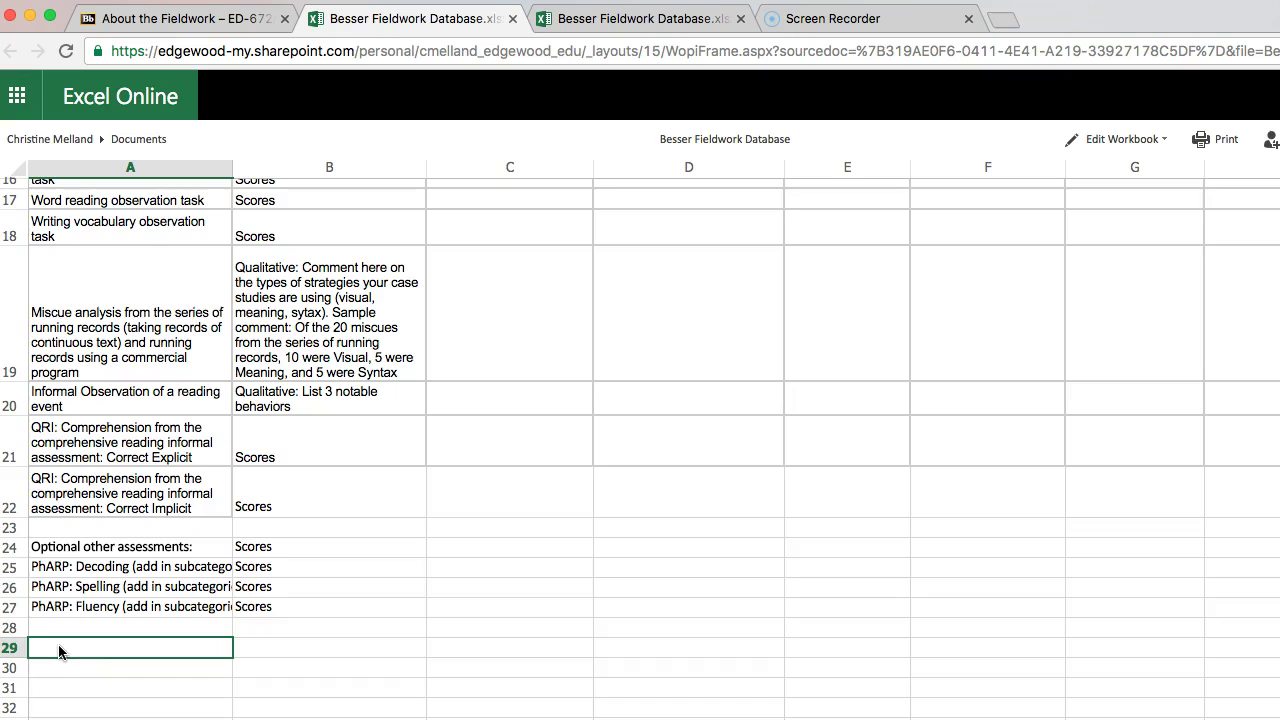
# Switch the Fieldwork Database workbook to editing in the browser.
pyautogui.click(1163, 139)
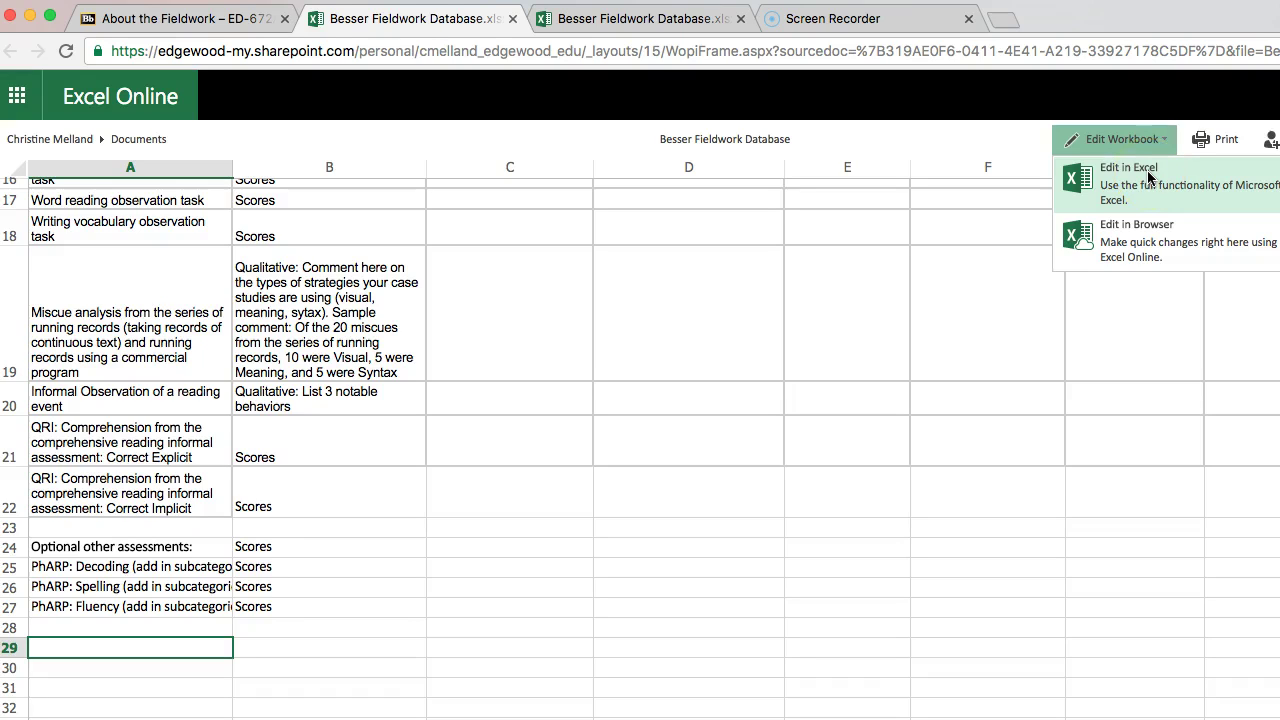
pyautogui.click(1145, 232)
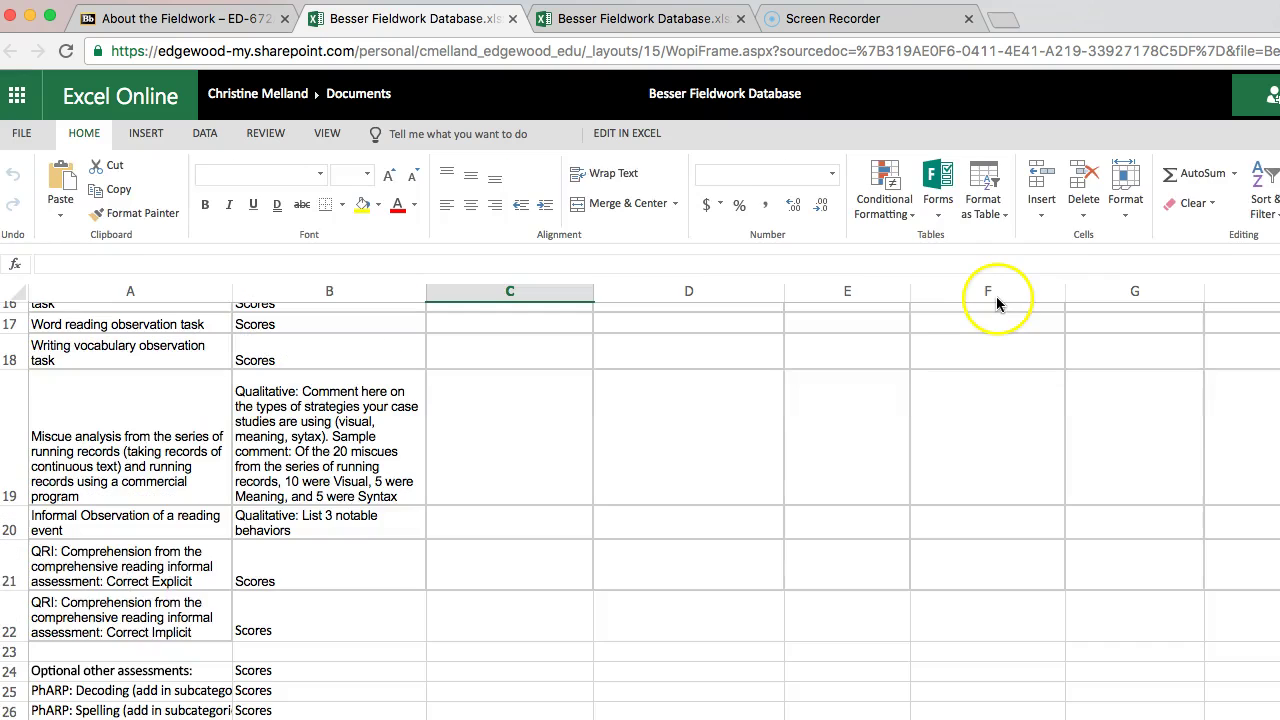
pyautogui.scroll(-5, 754, 412)
pyautogui.scroll(4, 755, 412)
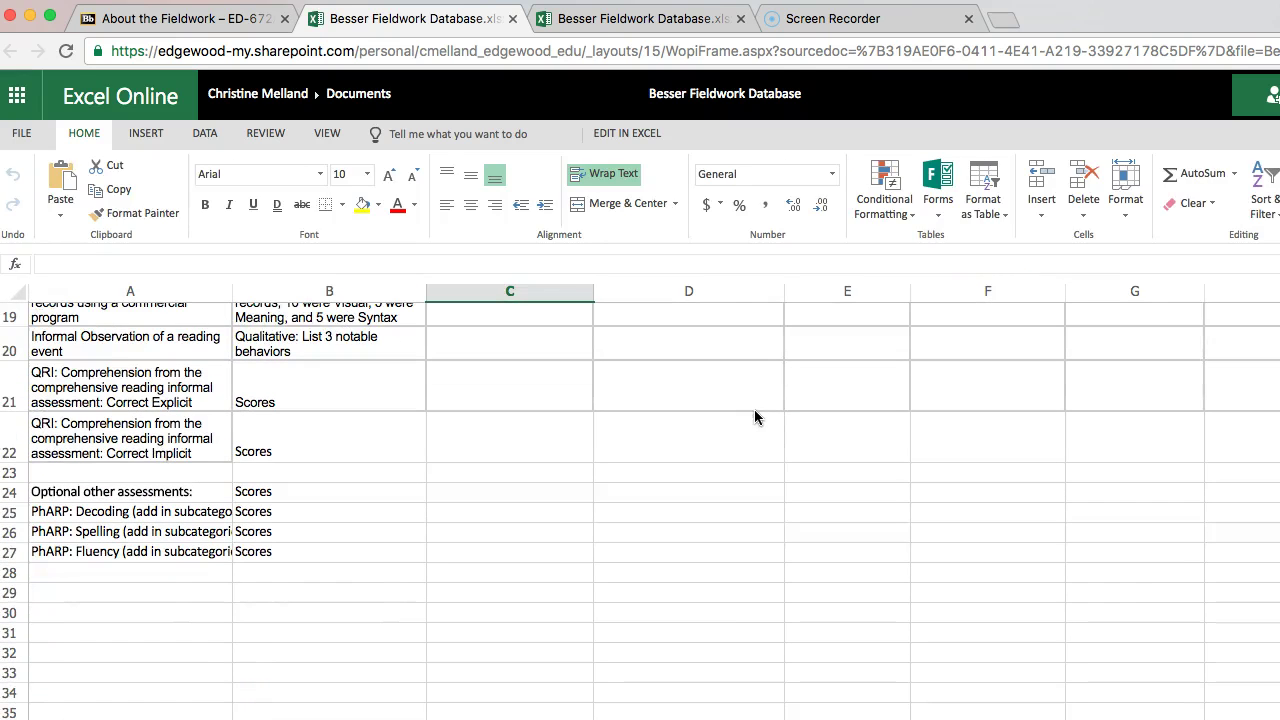
# Enter "Post test PhARP Segmenting" in cell A29, below the optional assessments.
pyautogui.click(55, 593)
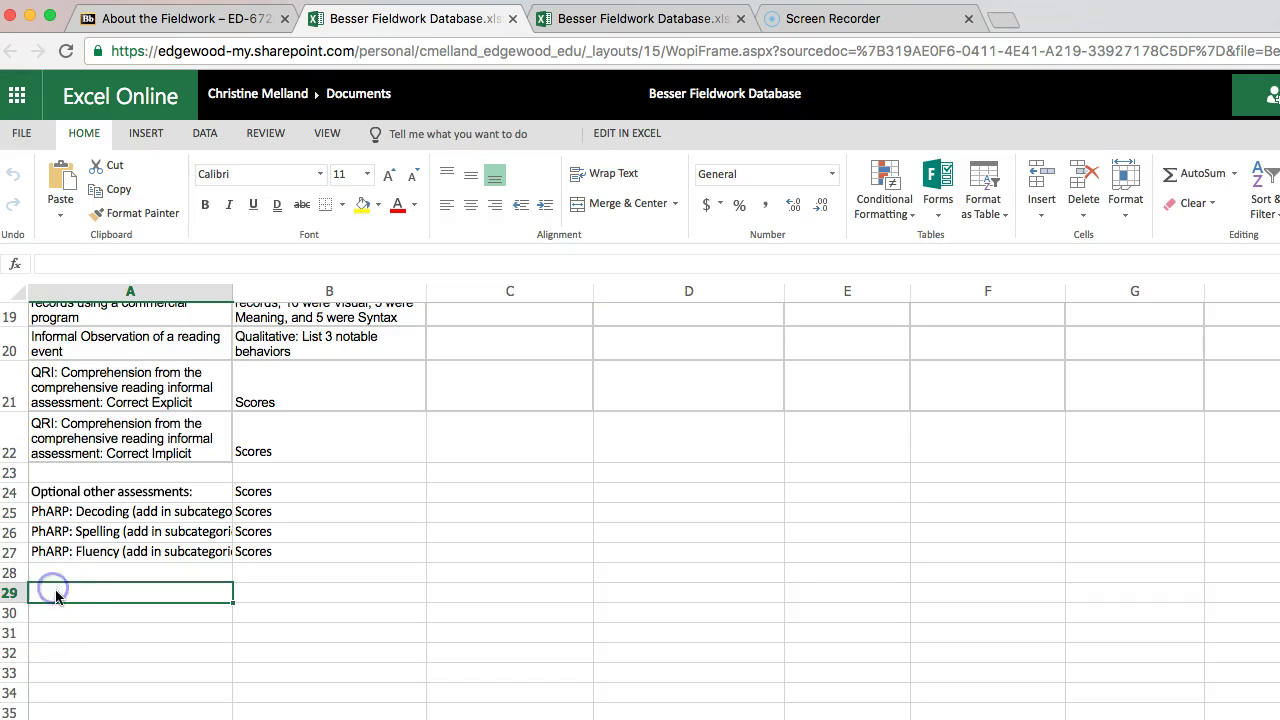
pyautogui.click(58, 595)
pyautogui.click(60, 595)
pyautogui.write('Post')
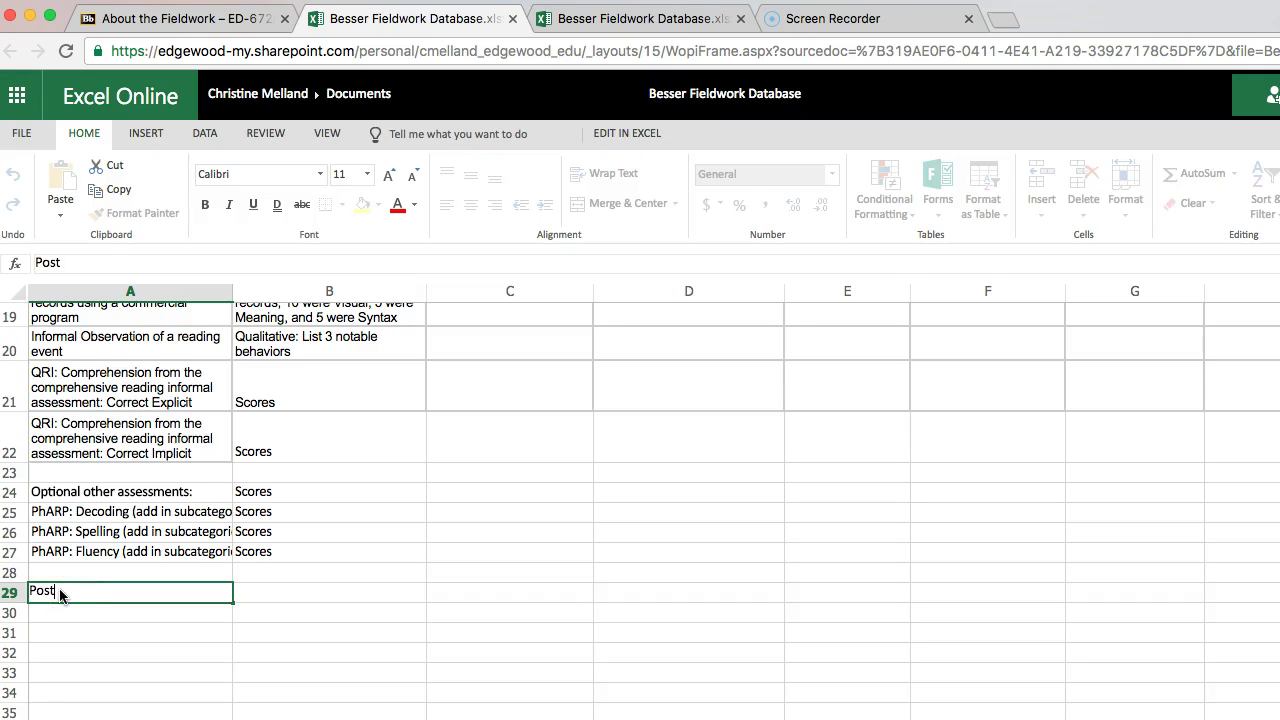
pyautogui.write(' test PhARP Sege')
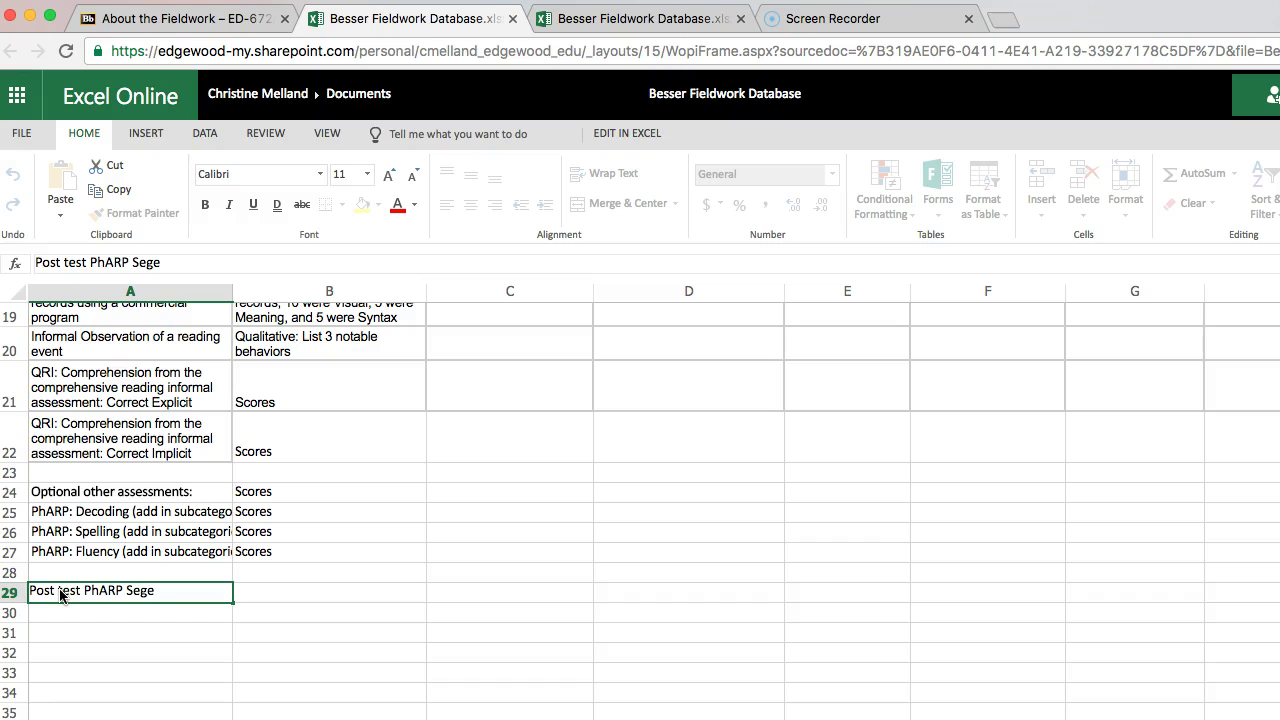
pyautogui.press('BackSpace')
pyautogui.write('menting')
# Delete all the text in cell A29.
pyautogui.press('BackSpace')
pyautogui.press('BackSpace')
pyautogui.press('BackSpace')
pyautogui.press('BackSpace')
pyautogui.press('BackSpace')
pyautogui.press('BackSpace')
pyautogui.press('BackSpace')
pyautogui.press('BackSpace')
pyautogui.press('BackSpace')
pyautogui.press('BackSpace')
pyautogui.press('BackSpace')
pyautogui.press('BackSpace')
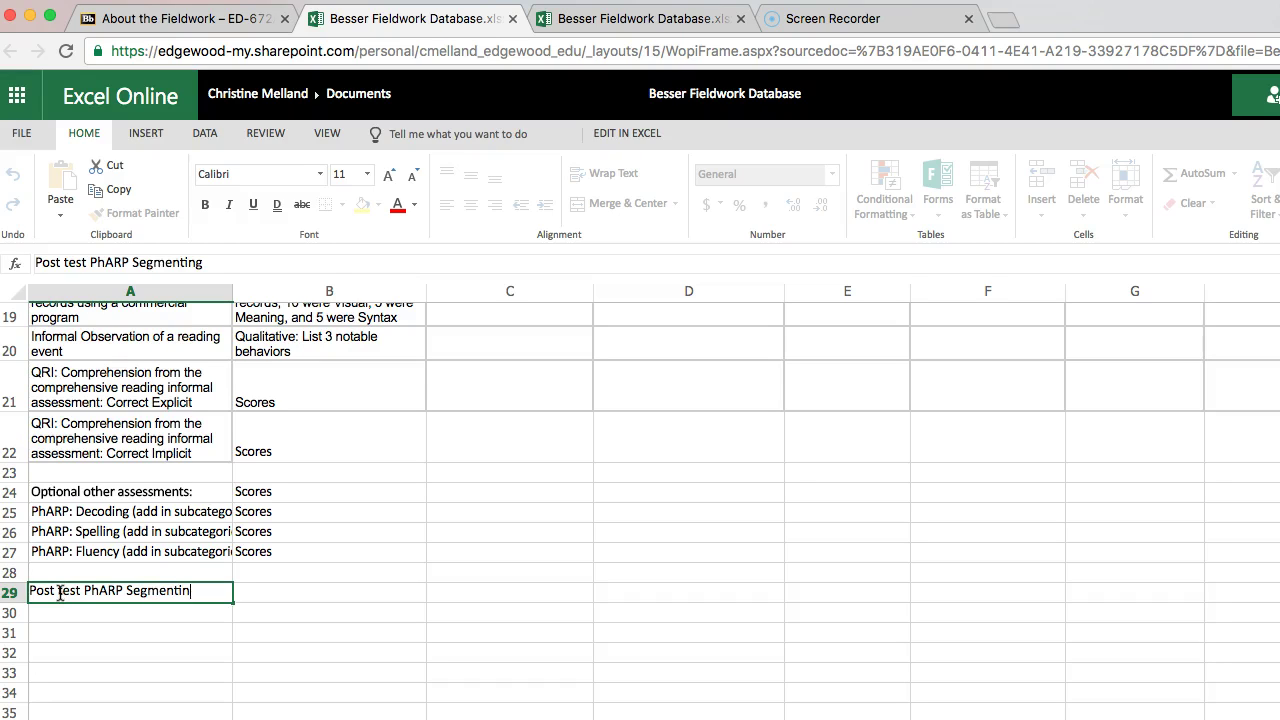
pyautogui.press('BackSpace')
pyautogui.press('BackSpace')
pyautogui.press('BackSpace')
pyautogui.press('BackSpace')
pyautogui.press('BackSpace')
pyautogui.press('BackSpace')
pyautogui.press('BackSpace')
pyautogui.press('BackSpace')
pyautogui.press('BackSpace')
pyautogui.press('BackSpace')
pyautogui.press('BackSpace')
pyautogui.press('BackSpace')
pyautogui.press('BackSpace')
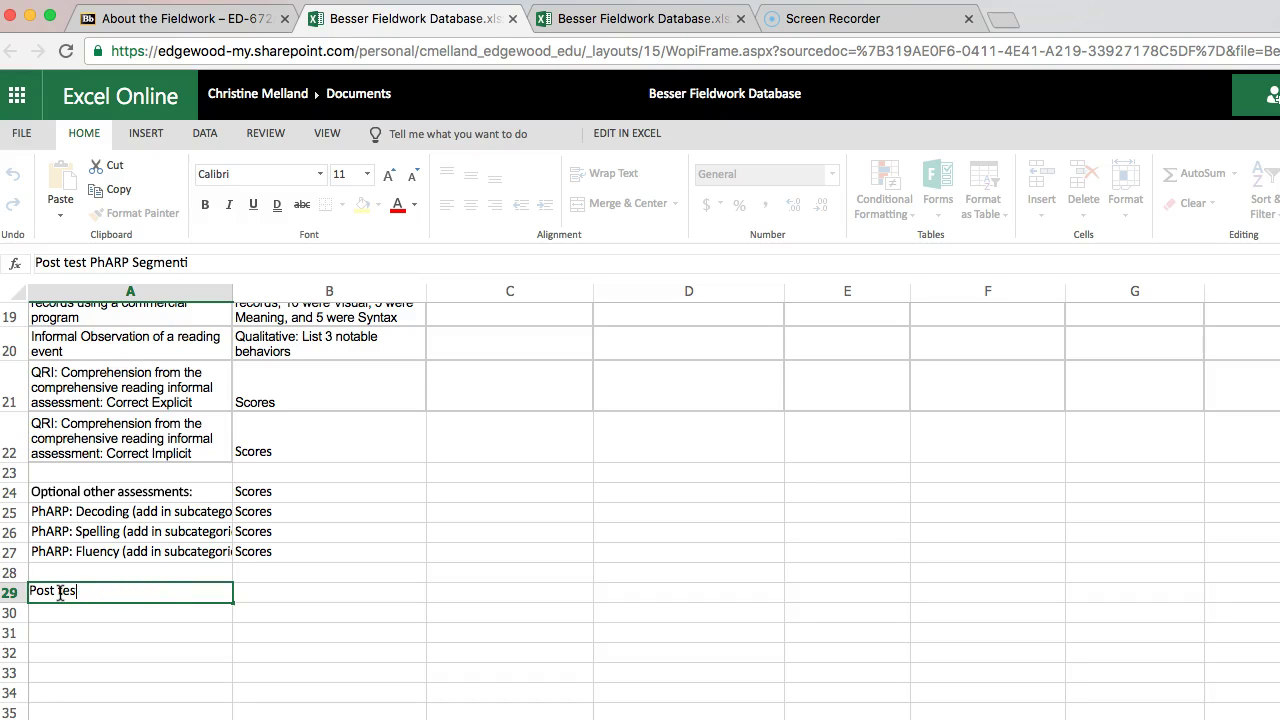
pyautogui.press('BackSpace')
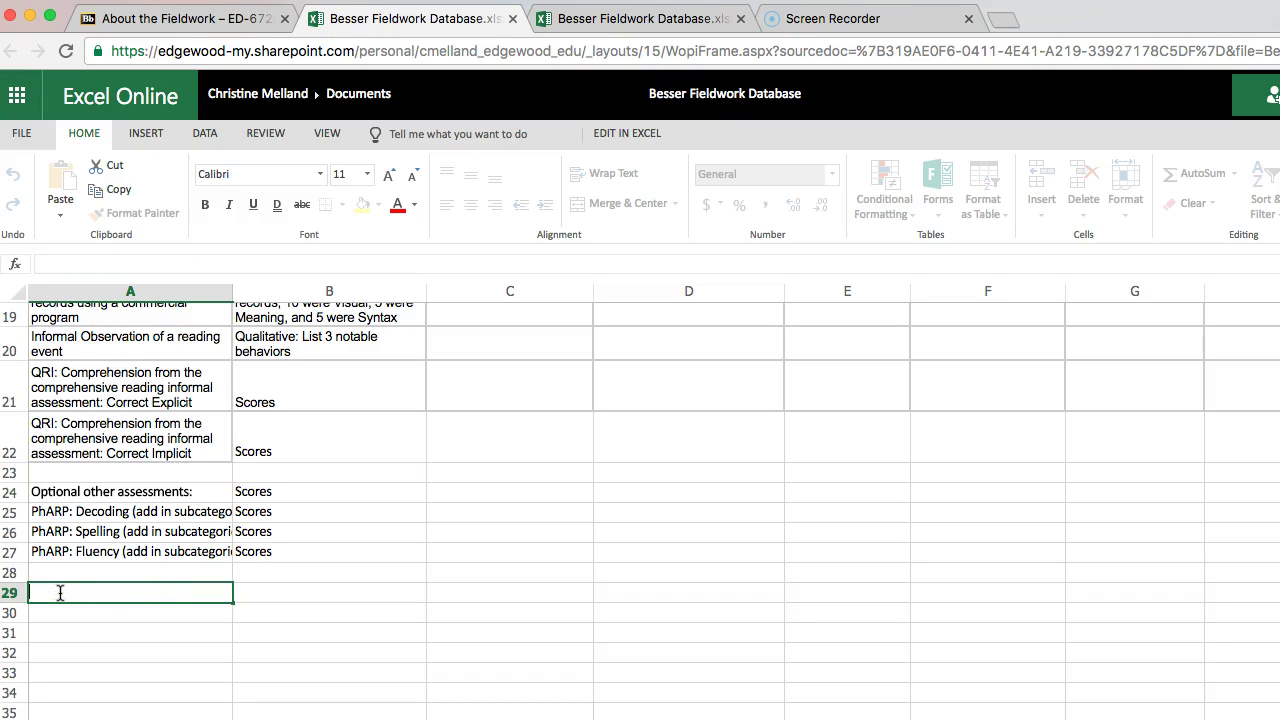
# Examine the student columns under each class member's name, and select the first student's PhARP: Blending score cell, C6.
pyautogui.scroll(10, 266, 477)
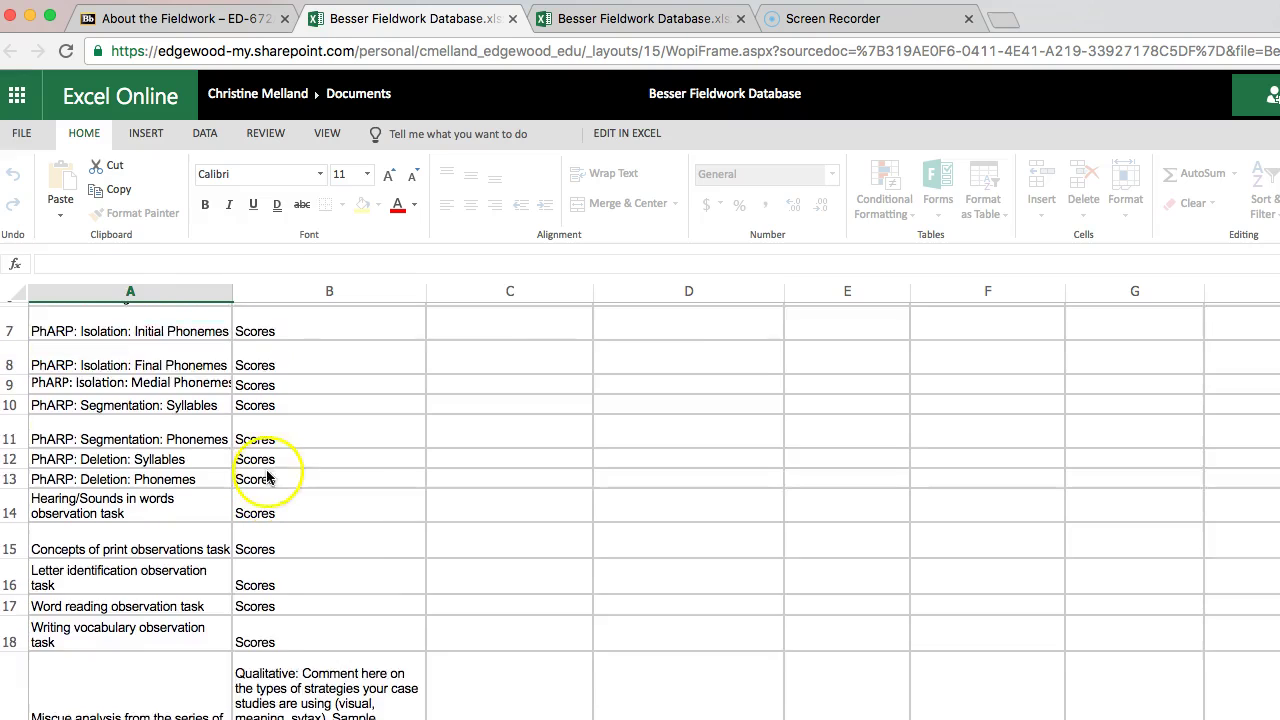
pyautogui.click(468, 415)
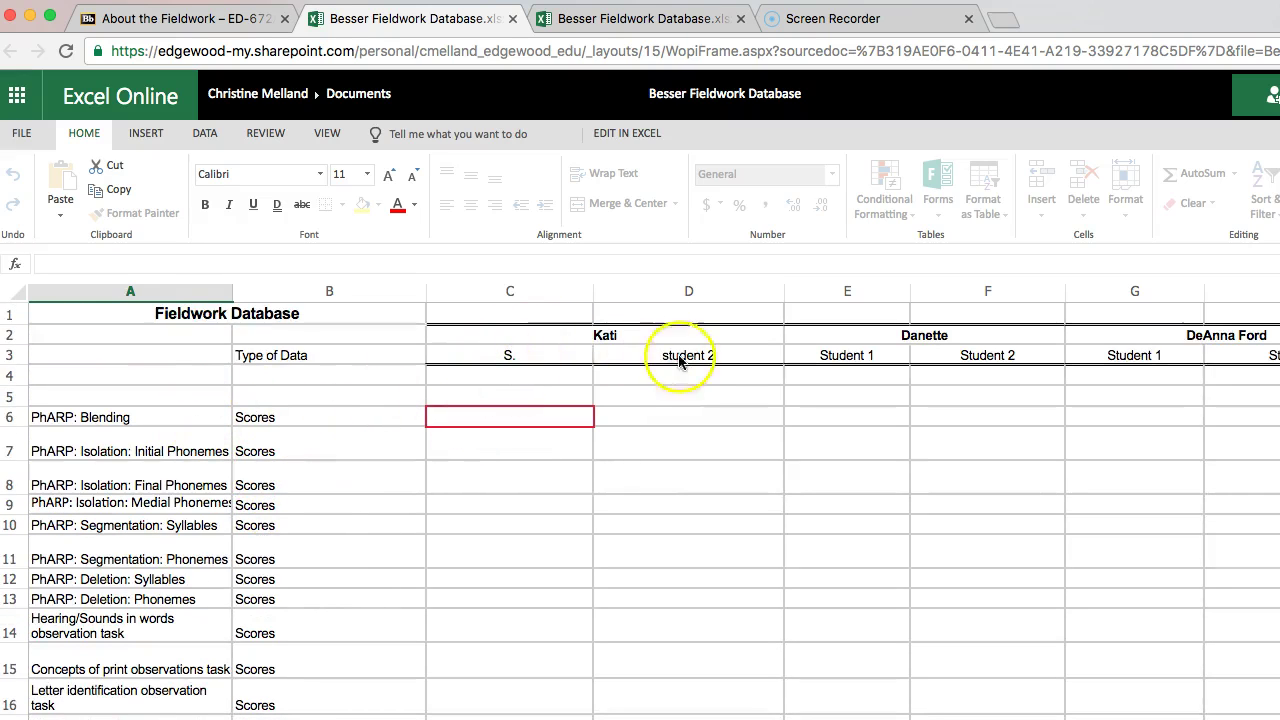
pyautogui.hscroll(3, 809, 389)
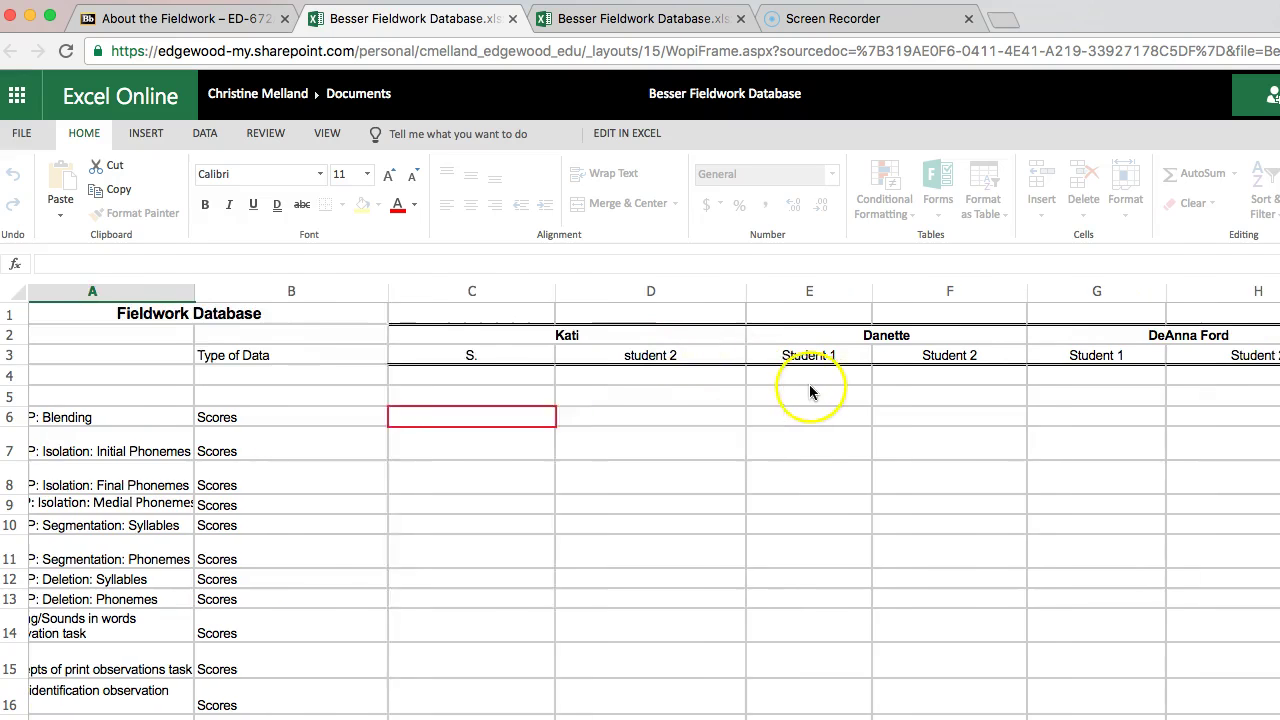
pyautogui.hscroll(15, 827, 410)
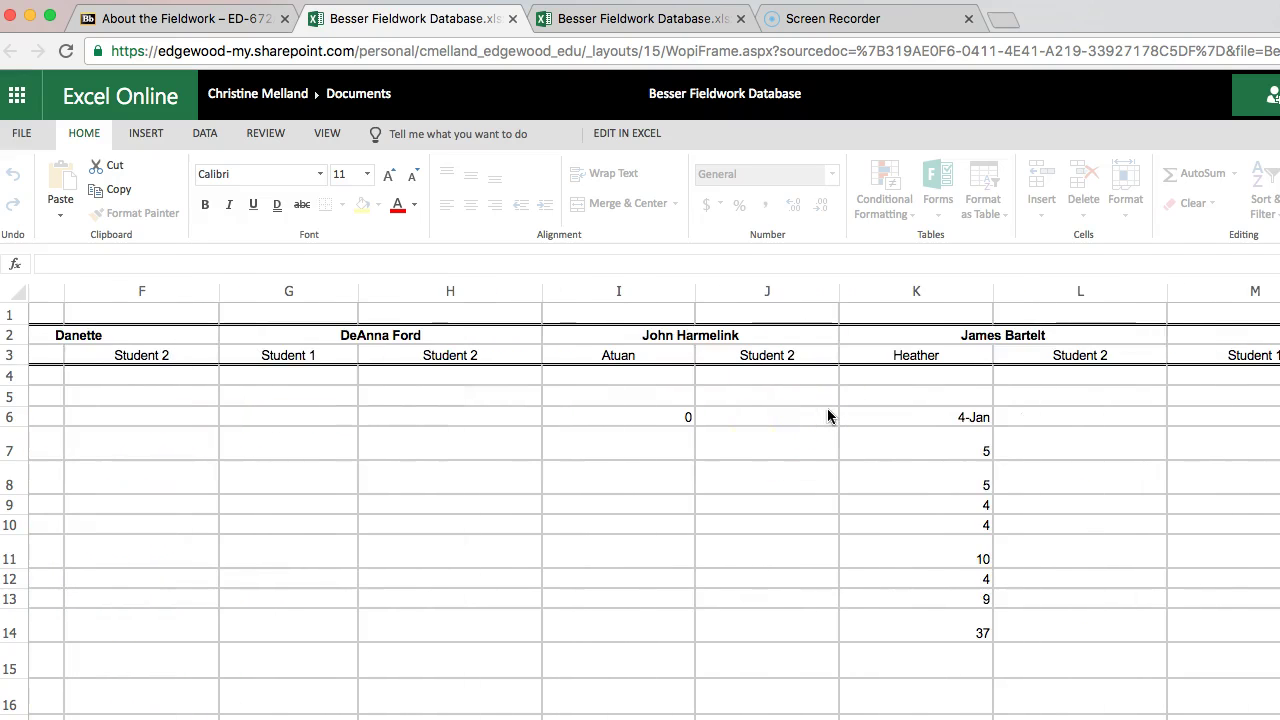
pyautogui.hscroll(5, 827, 416)
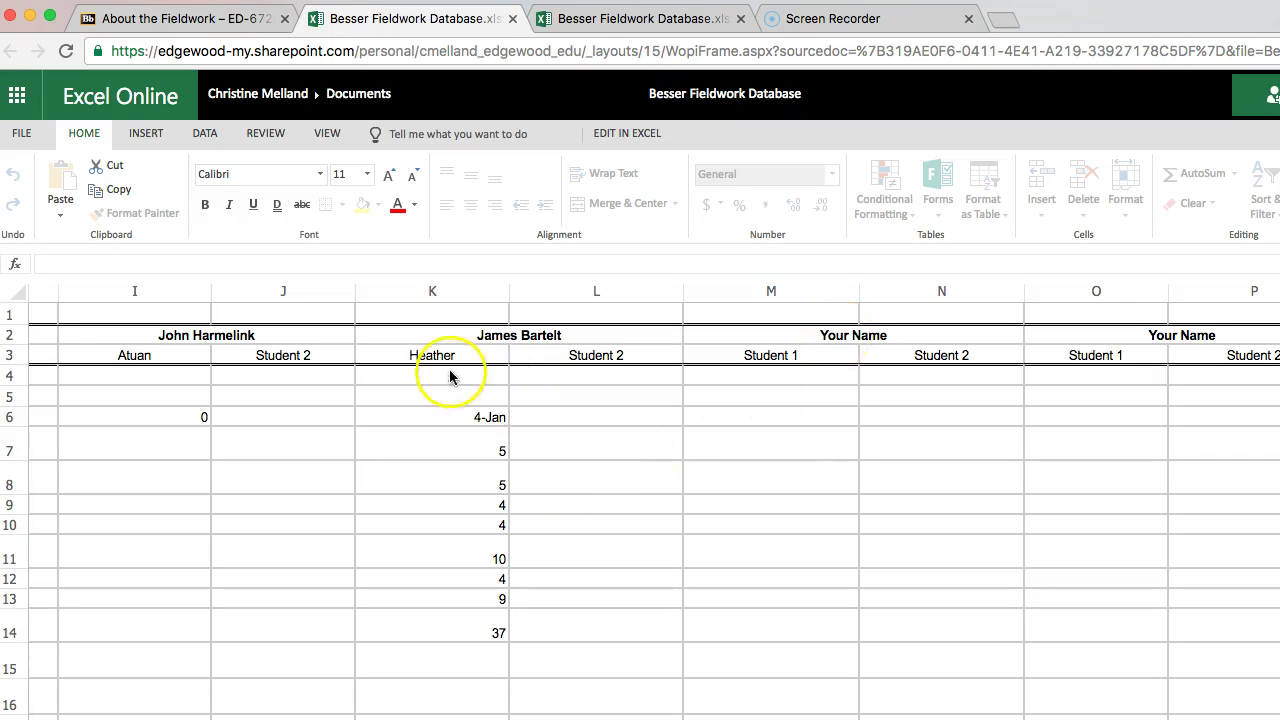
pyautogui.hscroll(-2, 616, 512)
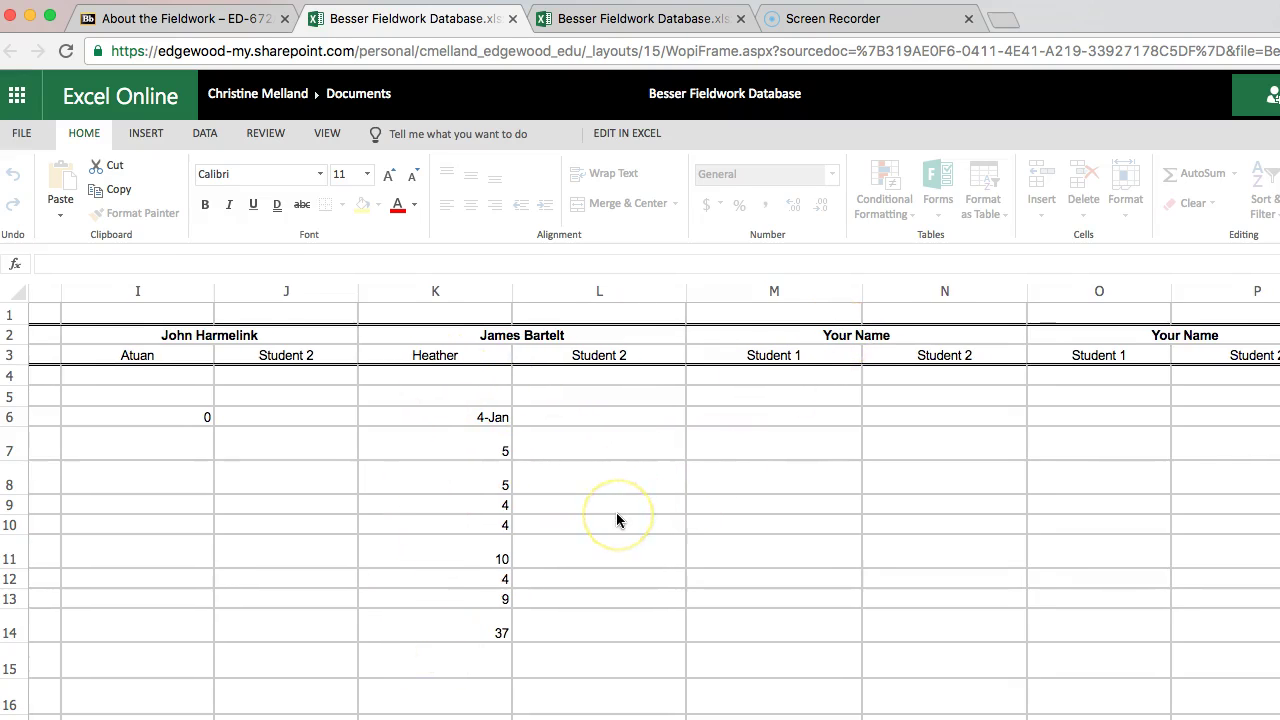
pyautogui.hscroll(-2, 616, 520)
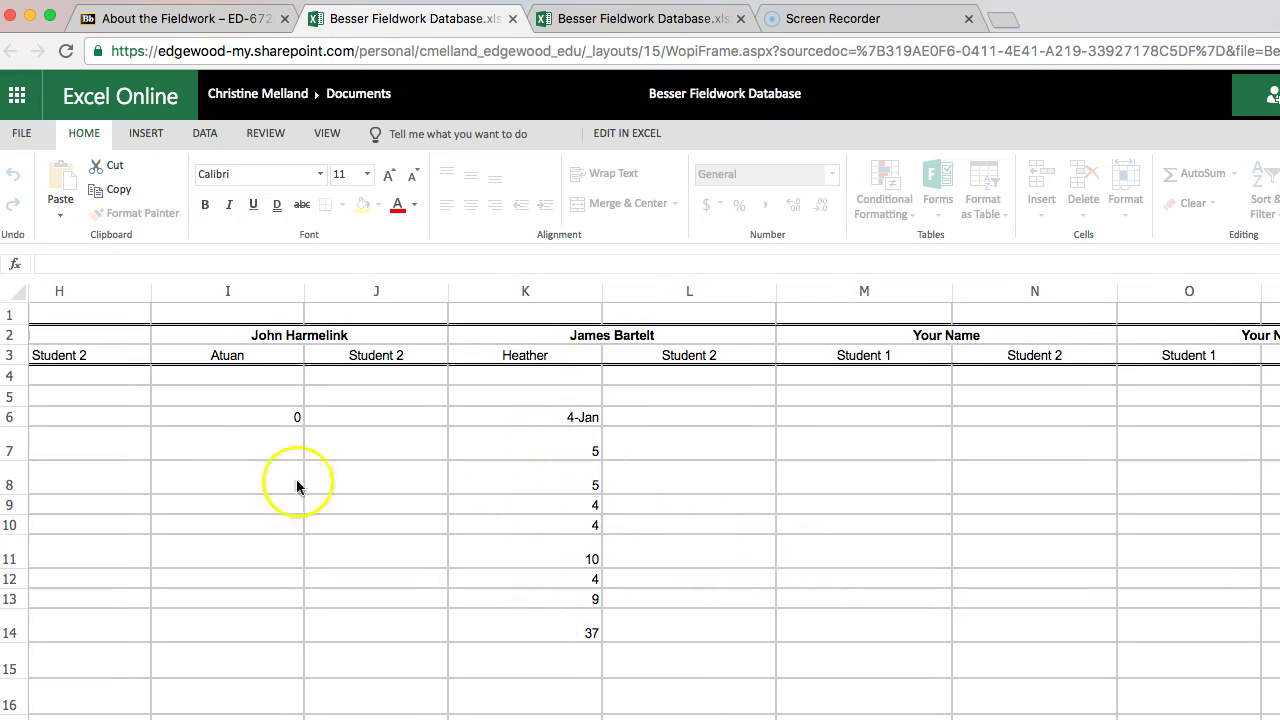
pyautogui.hscroll(-5, 400, 465)
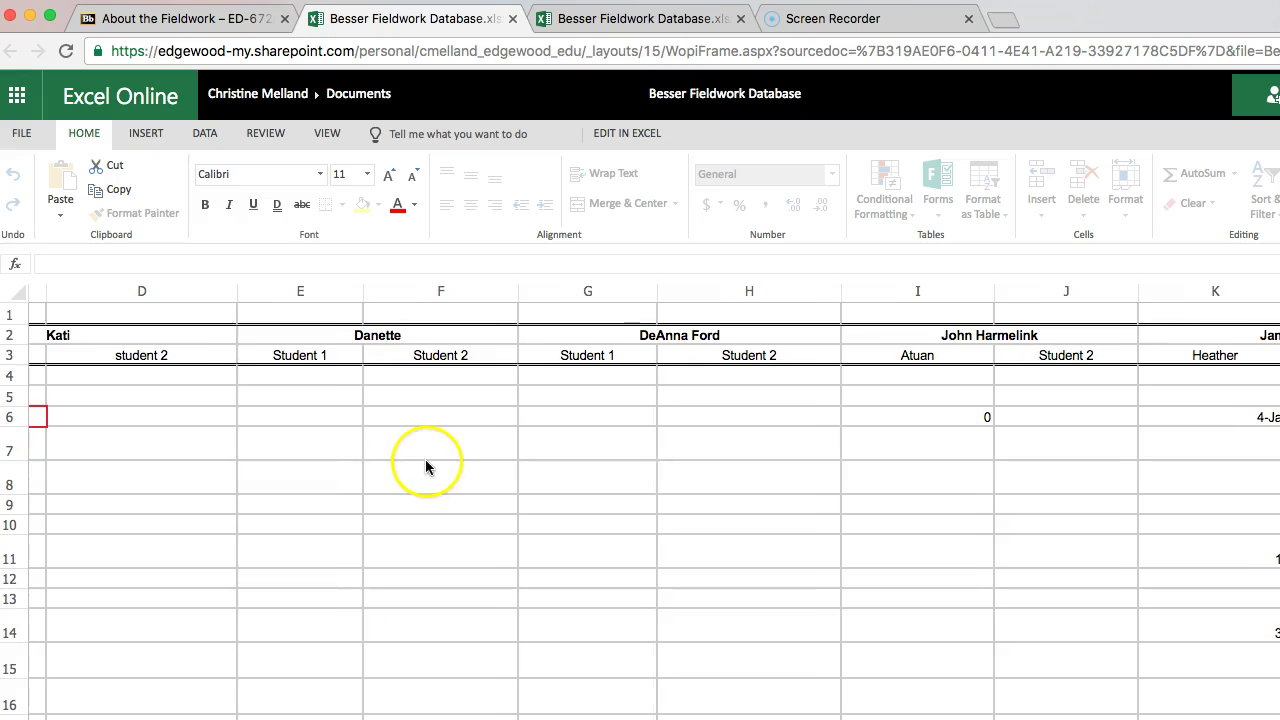
pyautogui.hscroll(-5, 337, 443)
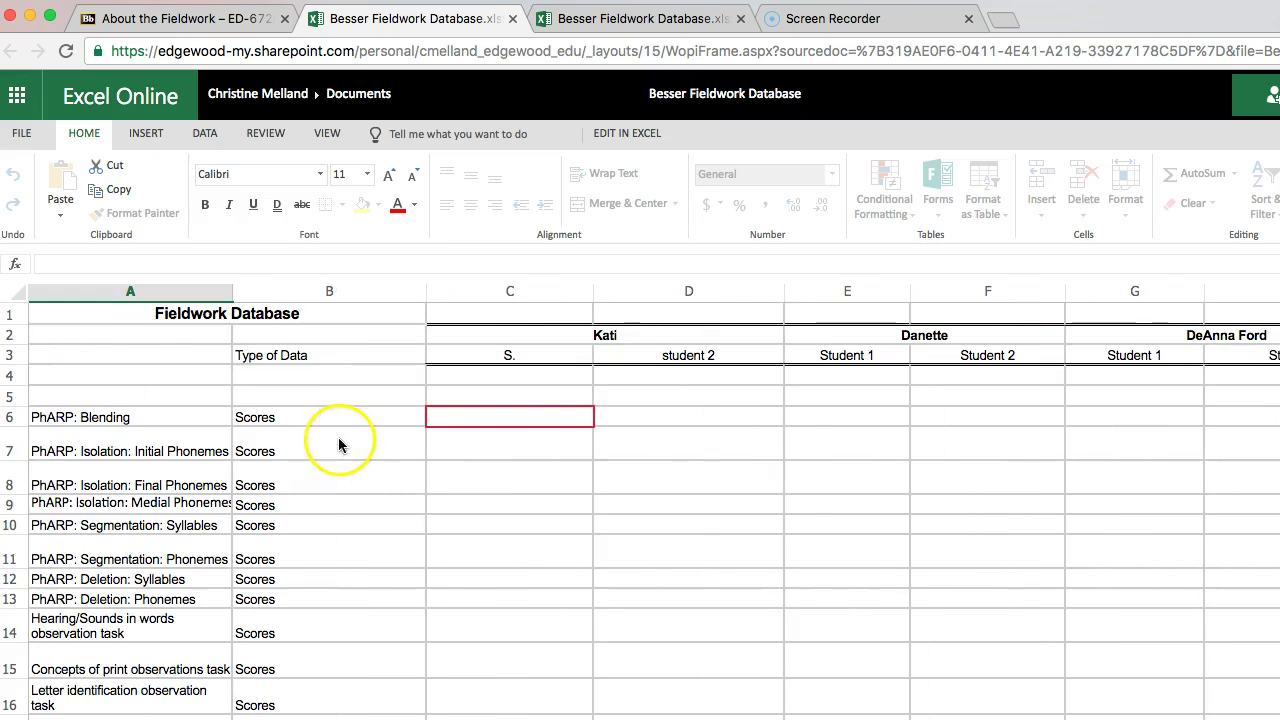
pyautogui.click(503, 416)
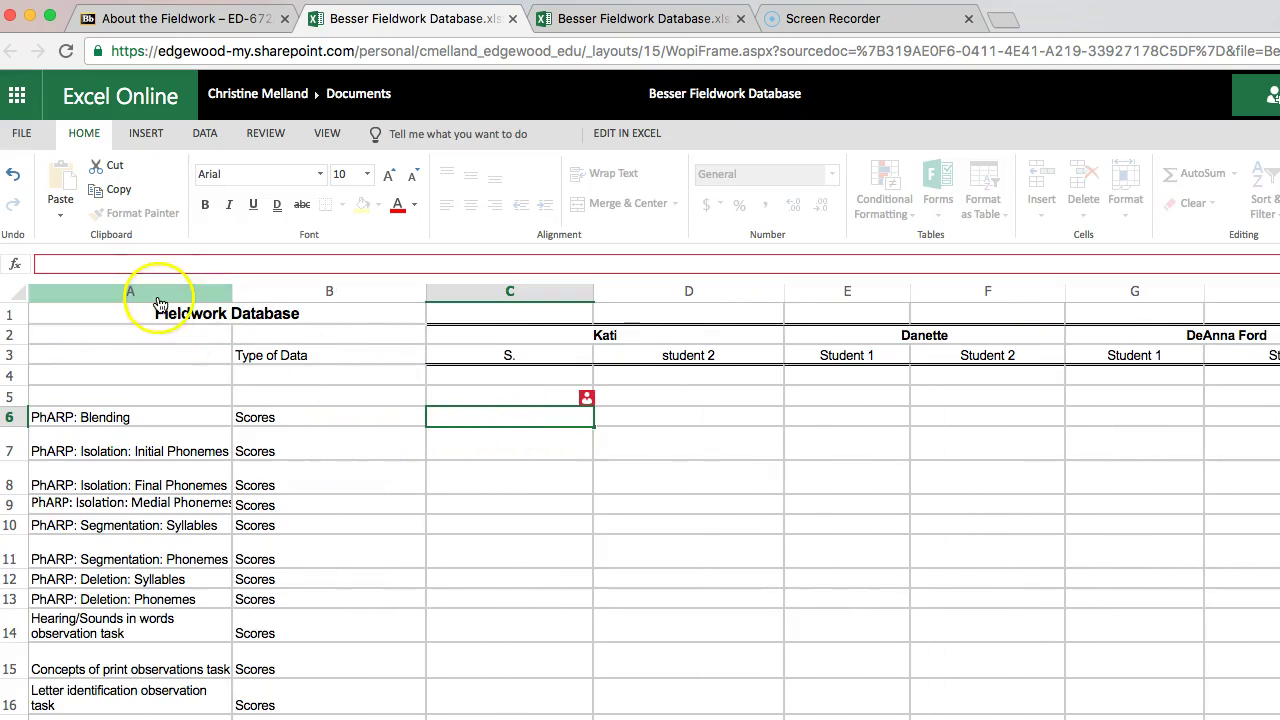
# Enter 8 as the first student's PhARP: Blending score in cell C6, and clear the cell again.
pyautogui.write('8')
pyautogui.press('Return')
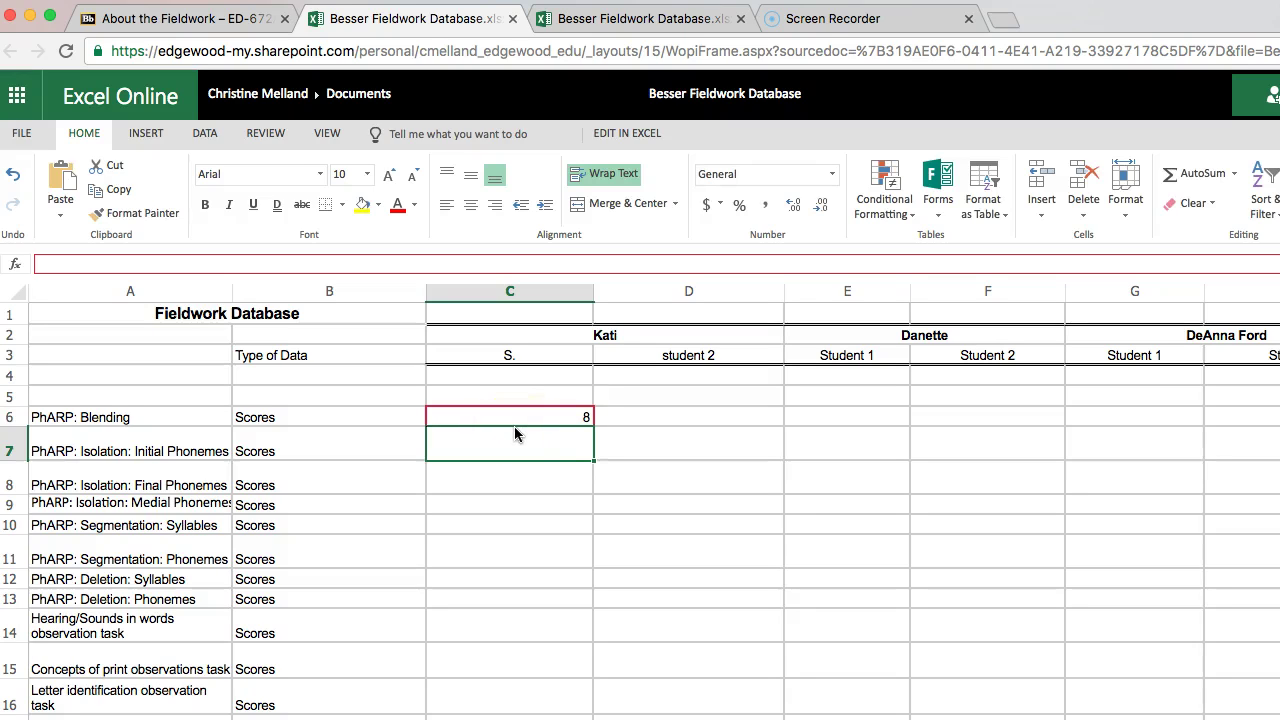
pyautogui.click(558, 418)
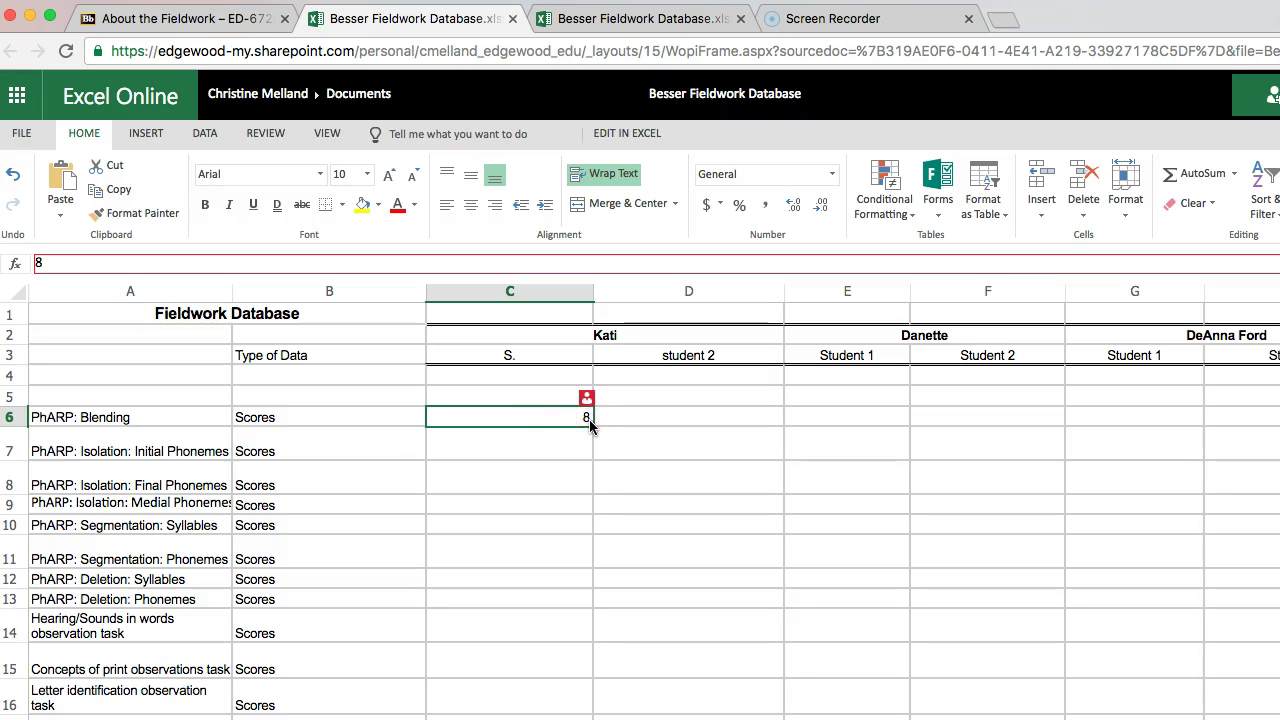
pyautogui.press('BackSpace')
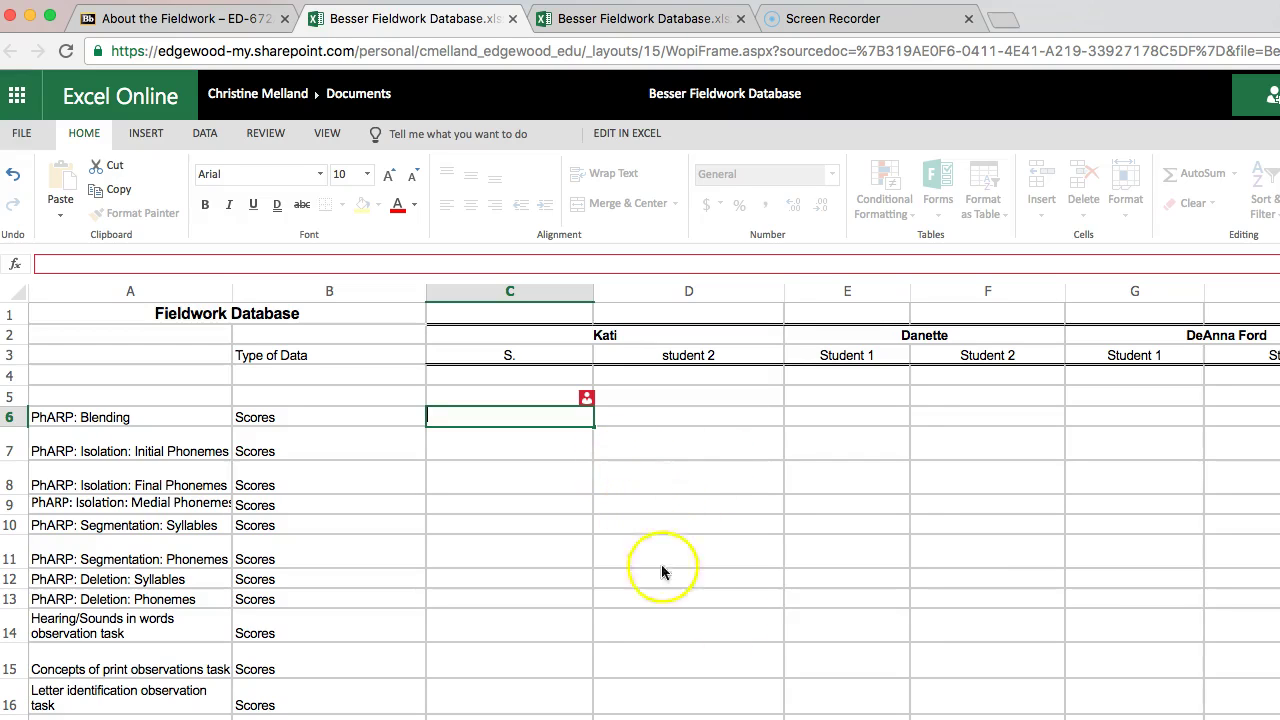
# Examine the Average Scores formulas in column W and the scores entered under the other class members' student columns.
pyautogui.hscroll(10, 953, 580)
pyautogui.hscroll(10, 953, 578)
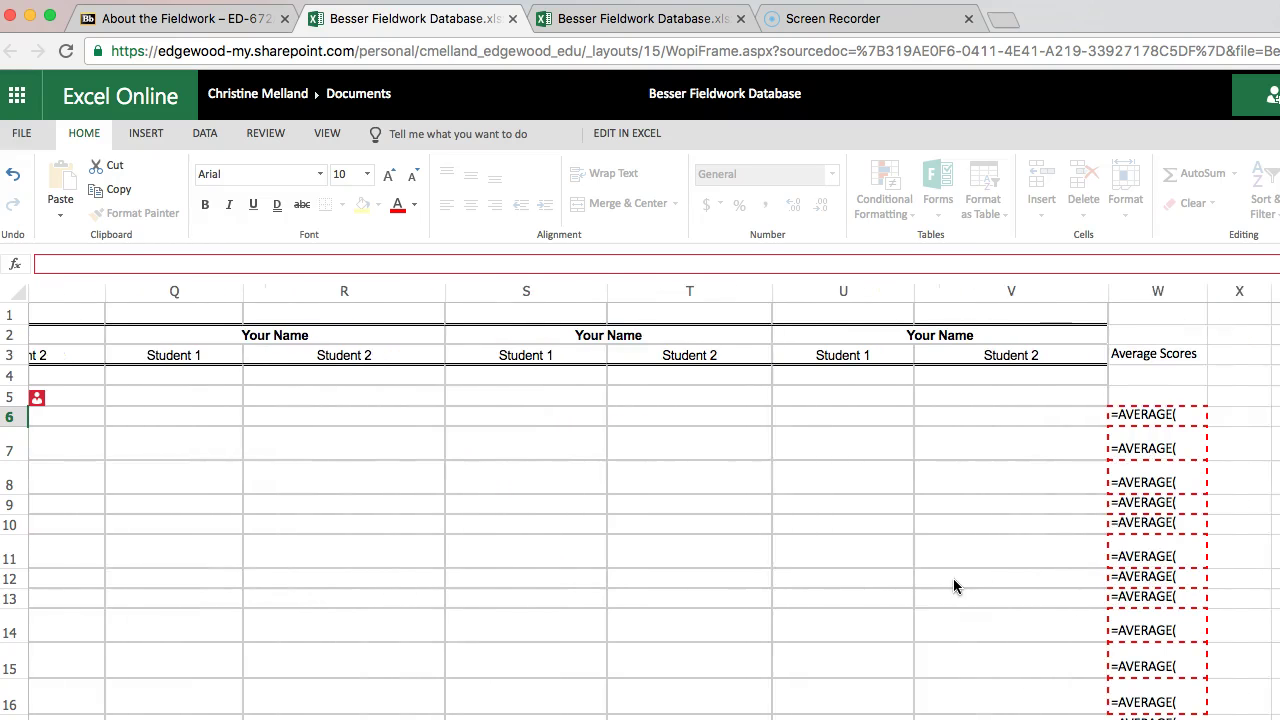
pyautogui.hscroll(2, 953, 578)
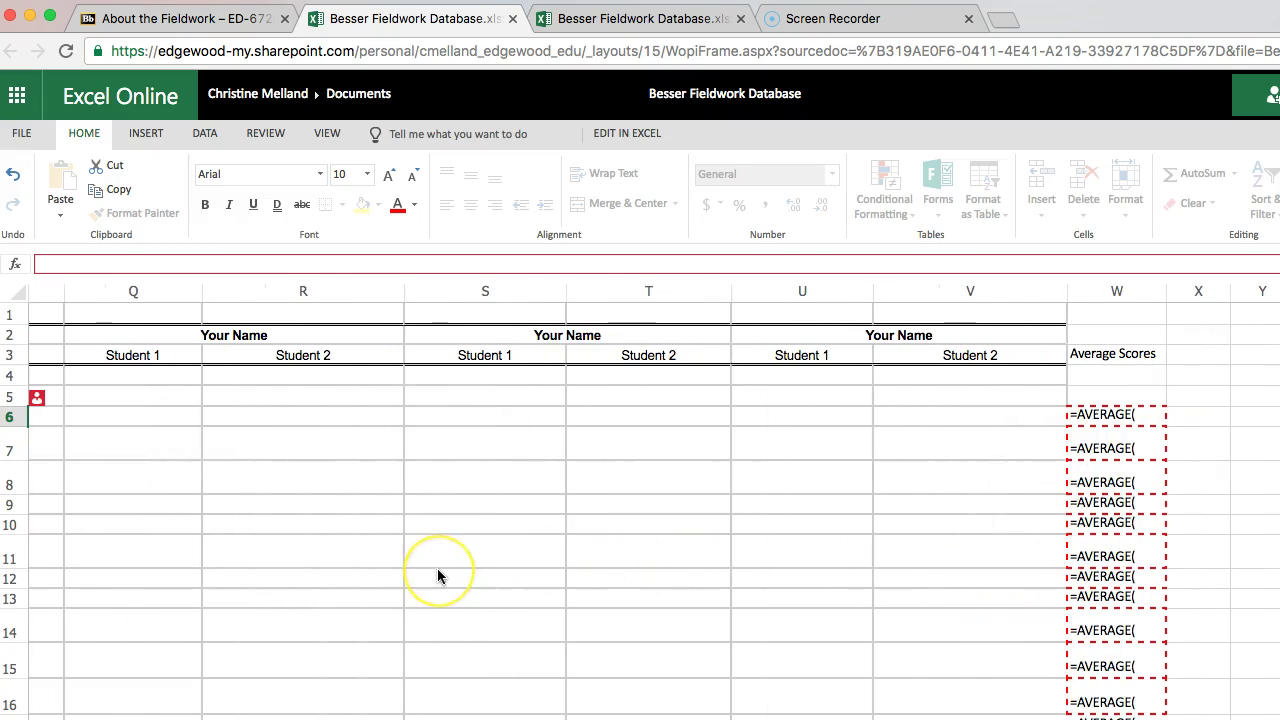
pyautogui.hscroll(-5, 437, 570)
pyautogui.hscroll(-5, 437, 569)
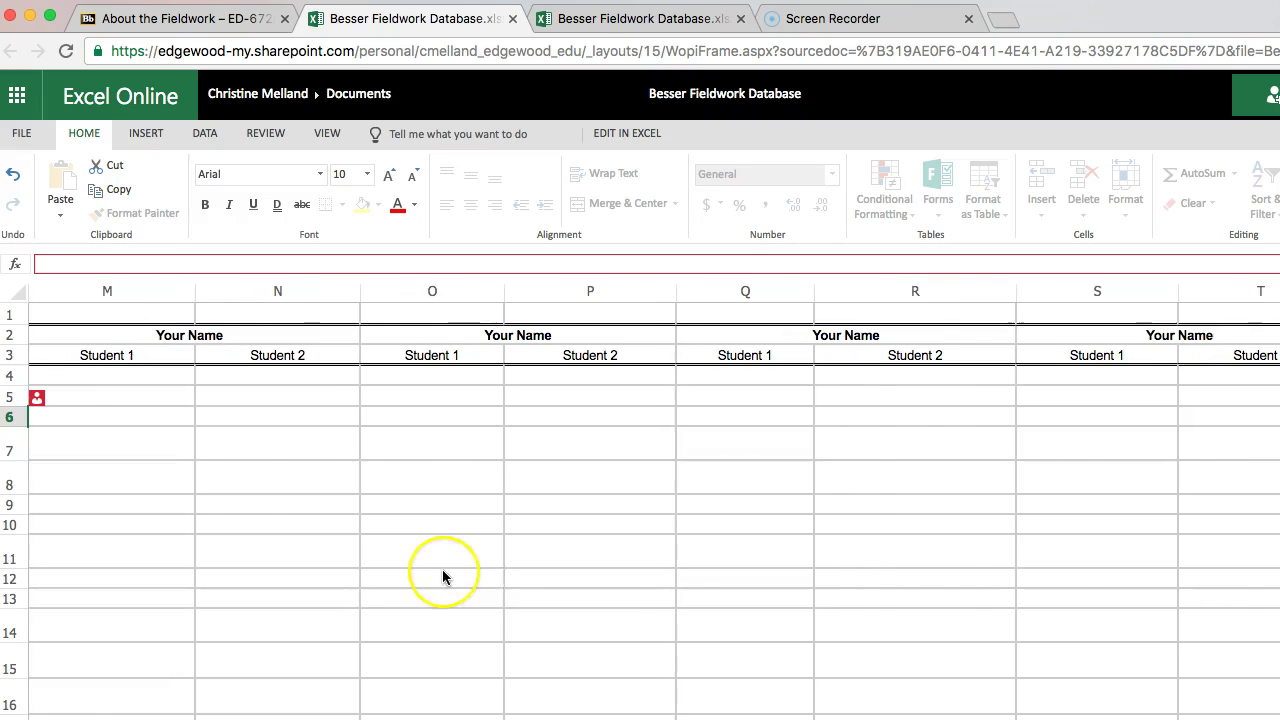
pyautogui.hscroll(-2, 442, 569)
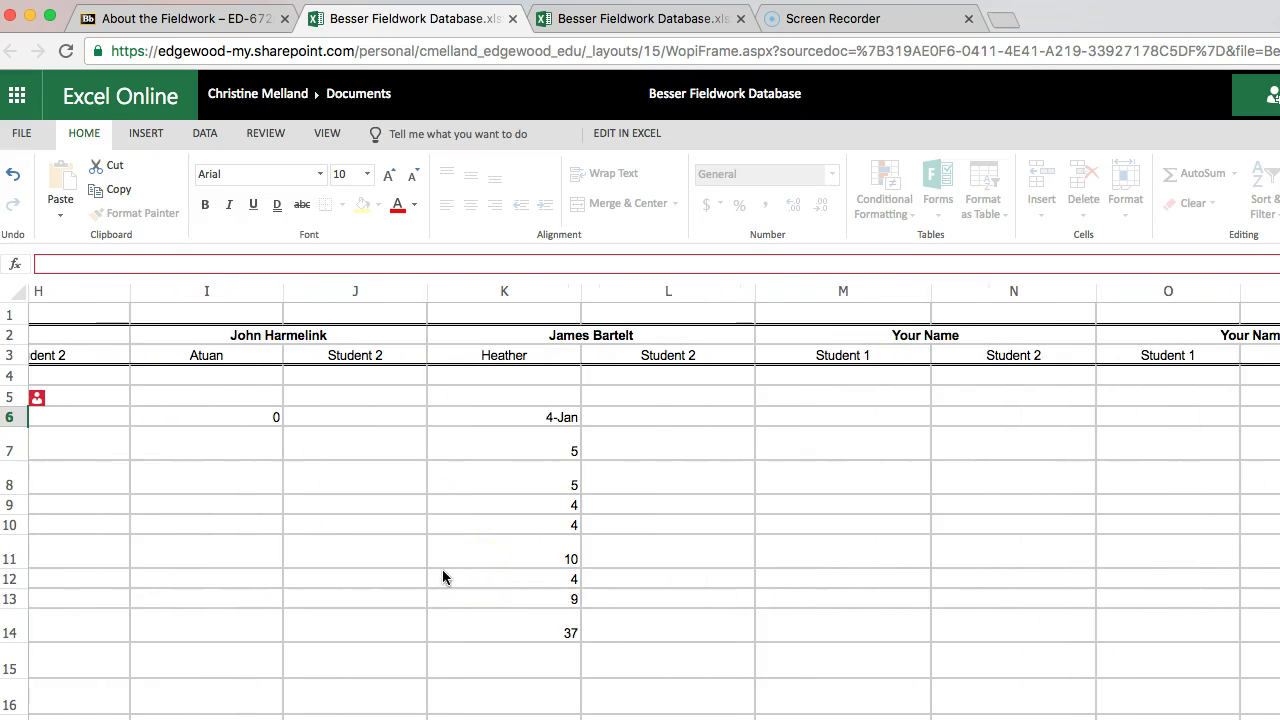
pyautogui.hscroll(-5, 322, 535)
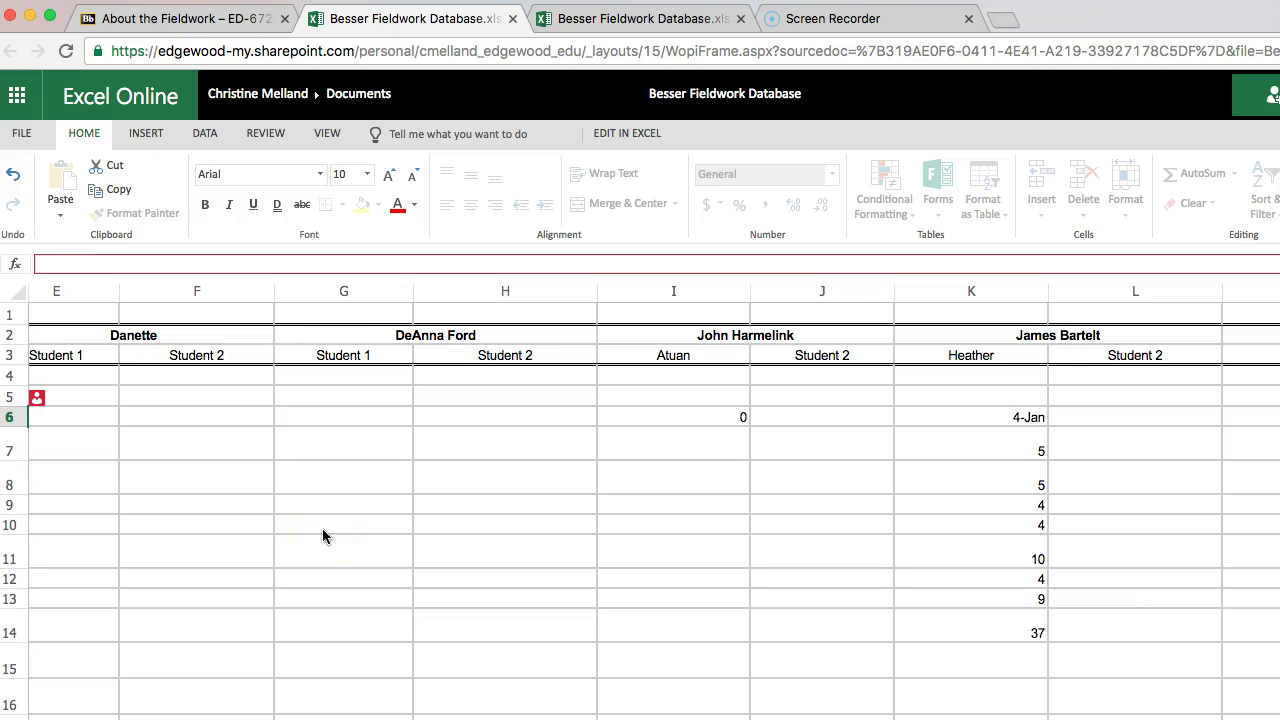
pyautogui.hscroll(-2, 322, 536)
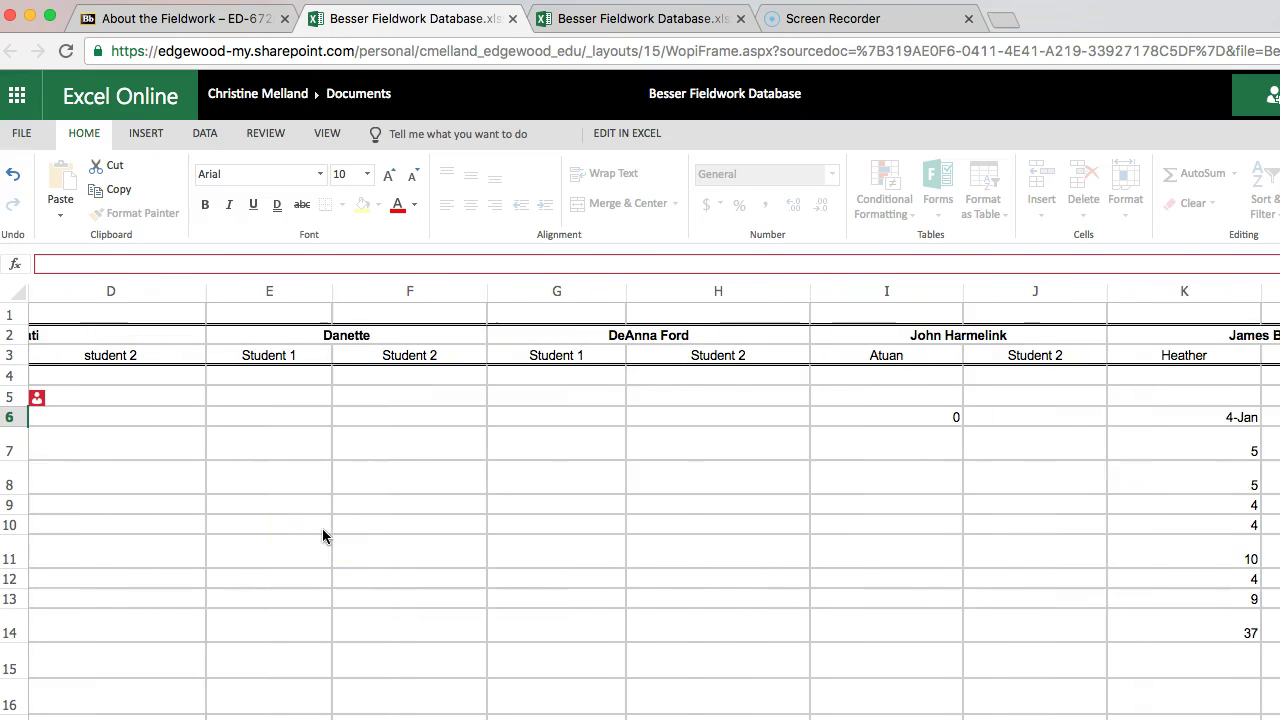
pyautogui.hscroll(2, 322, 536)
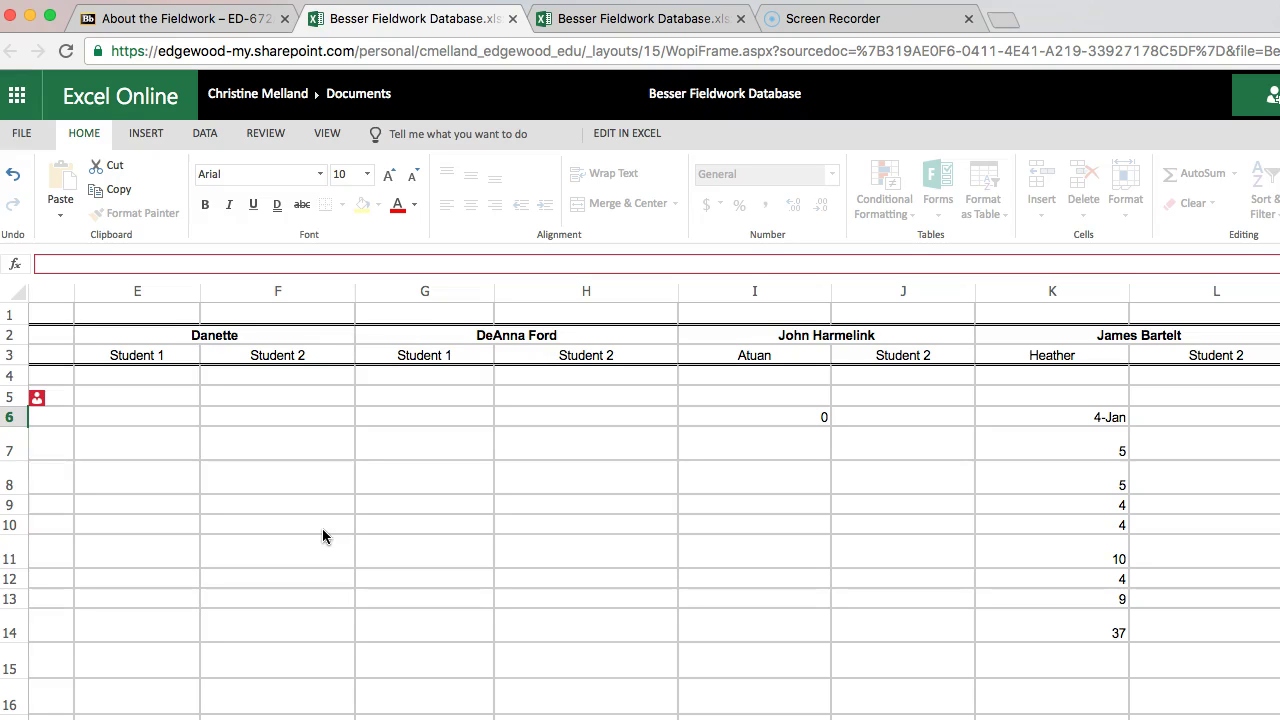
pyautogui.hscroll(-6, 435, 548)
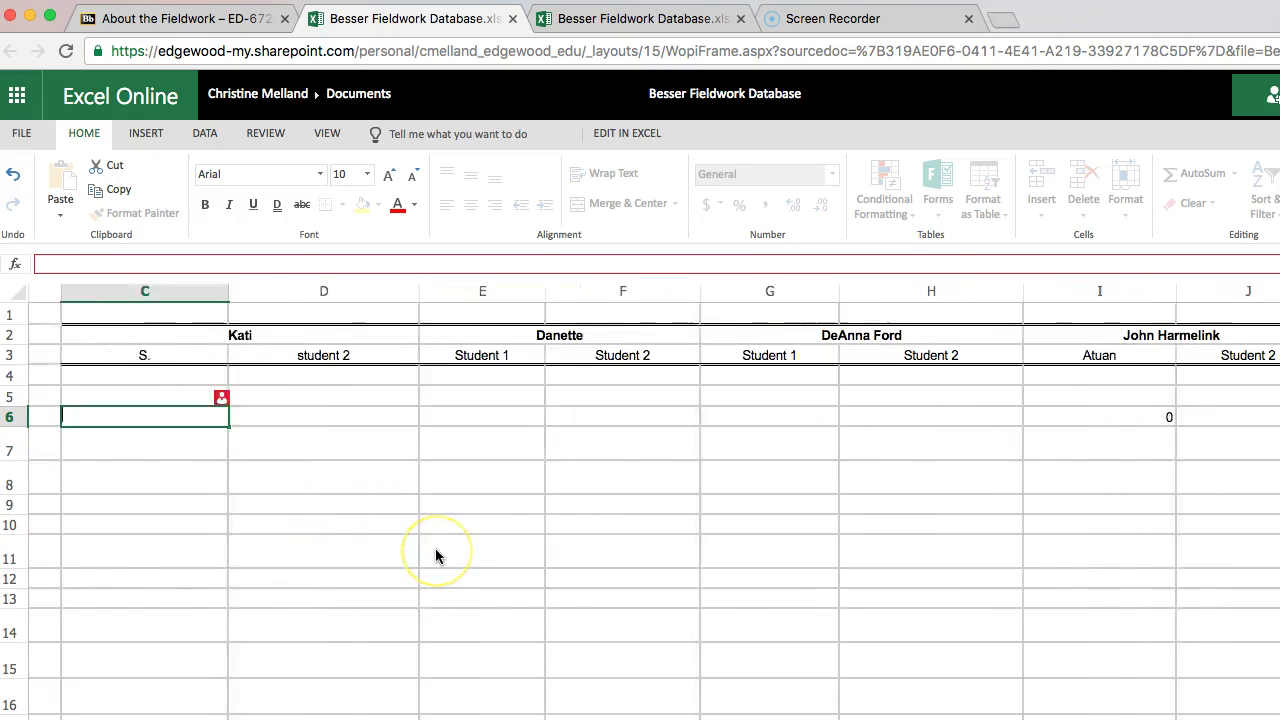